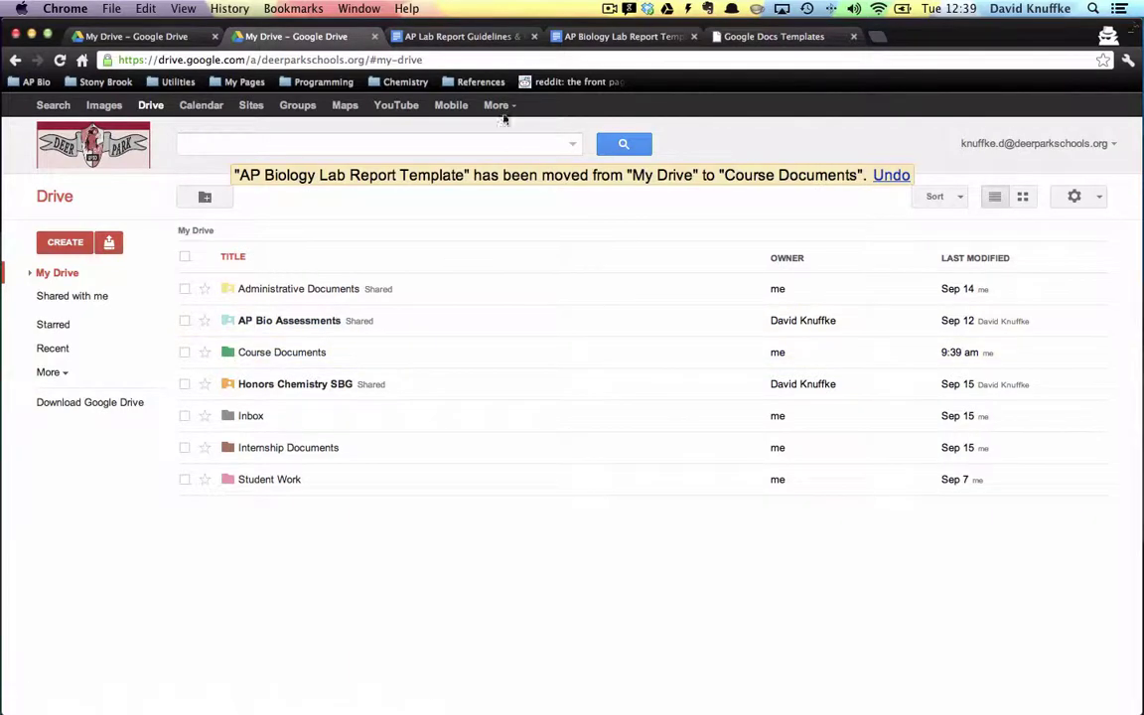
Open the AP Lab Report Guidelines & Rubric document and review its introduction, table of contents, General Guidelines and Submission Guidelines.
click(444, 38)
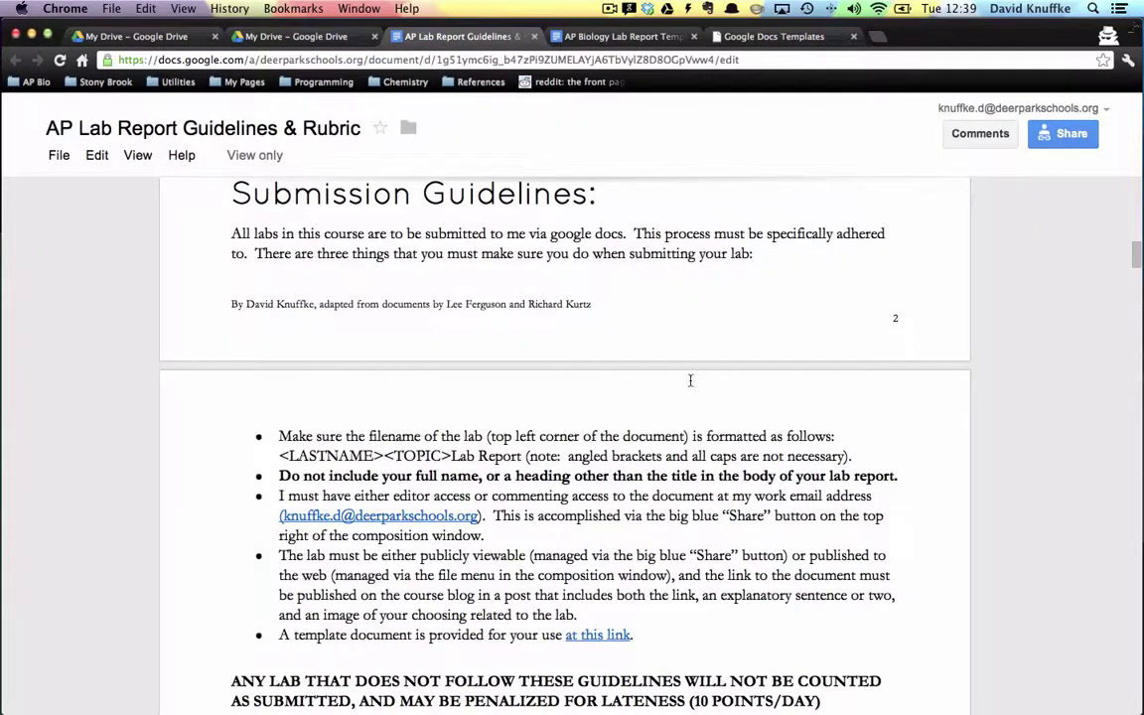
scroll(690, 380, up, 10)
scroll(690, 380, down, 4)
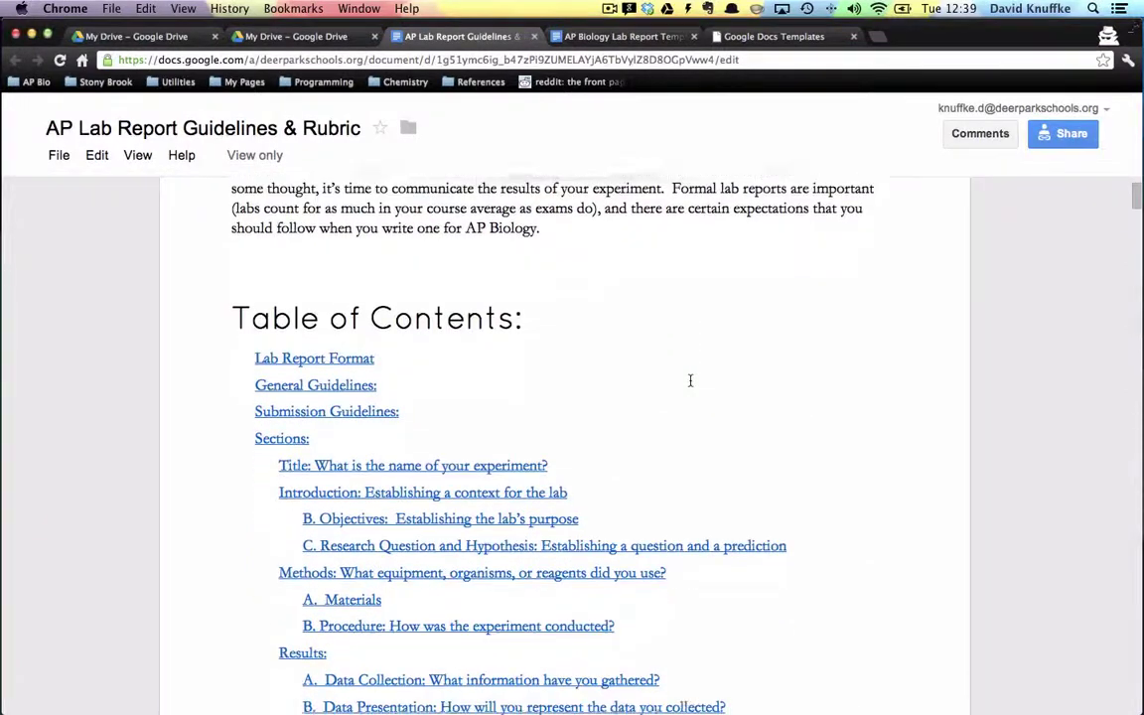
scroll(690, 380, up, 4)
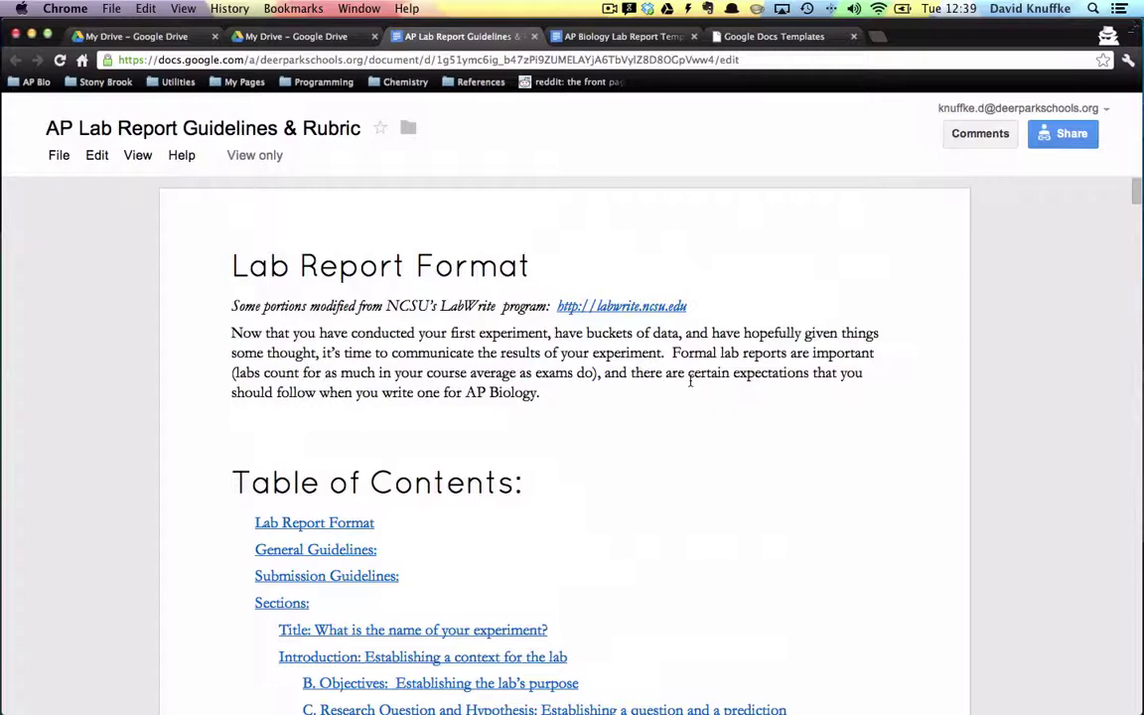
scroll(690, 380, down, 10)
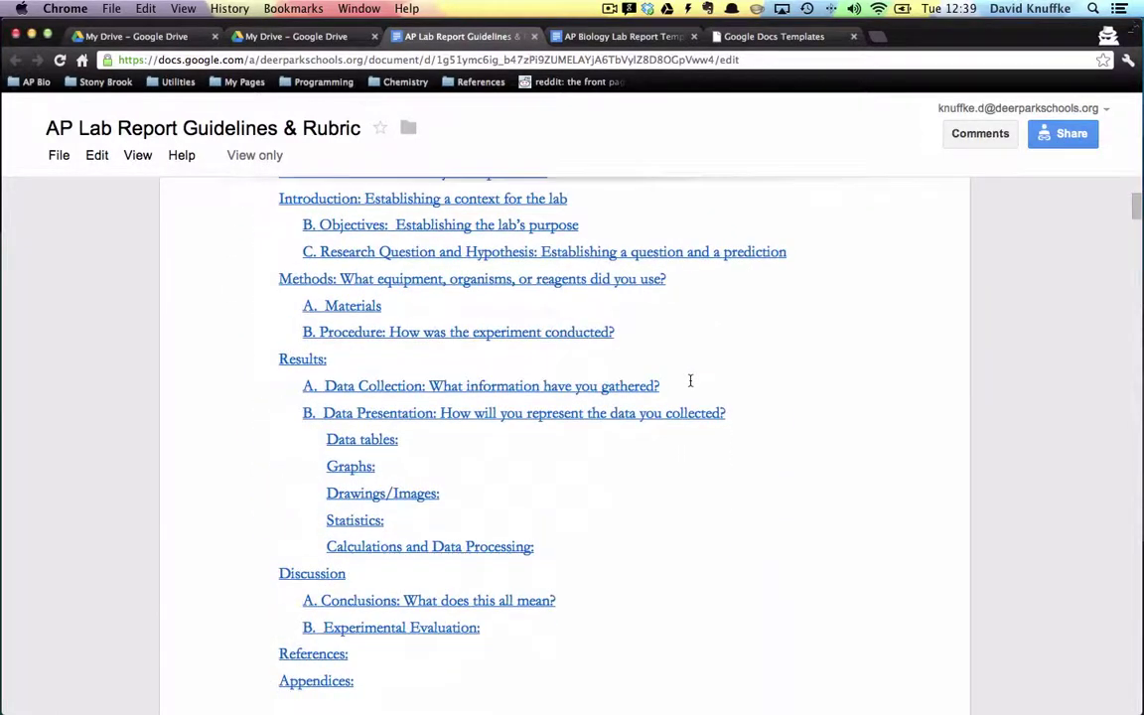
scroll(690, 380, down, 17)
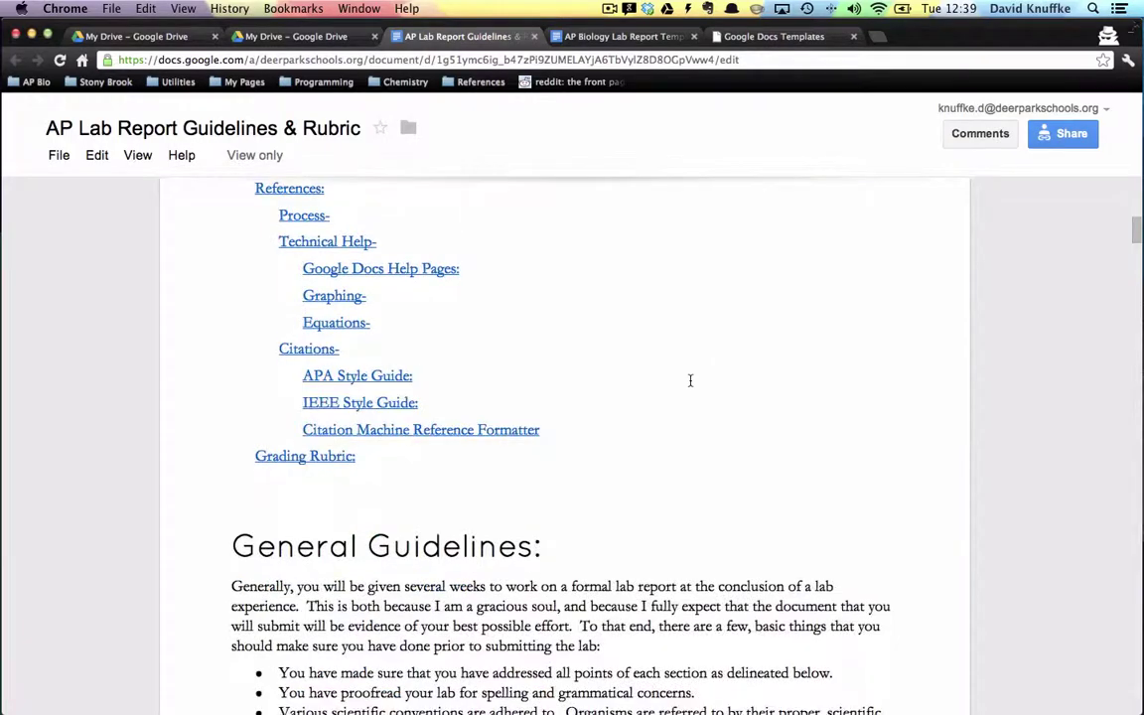
scroll(690, 380, down, 9)
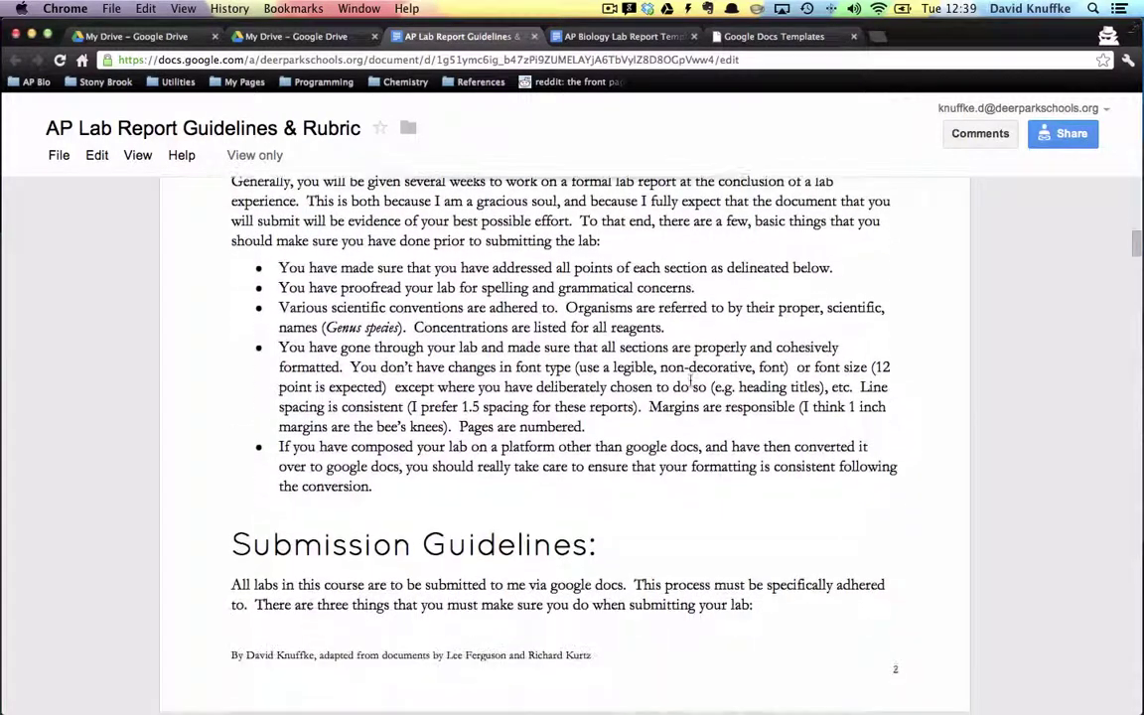
scroll(689, 380, down, 1)
scroll(690, 380, down, 14)
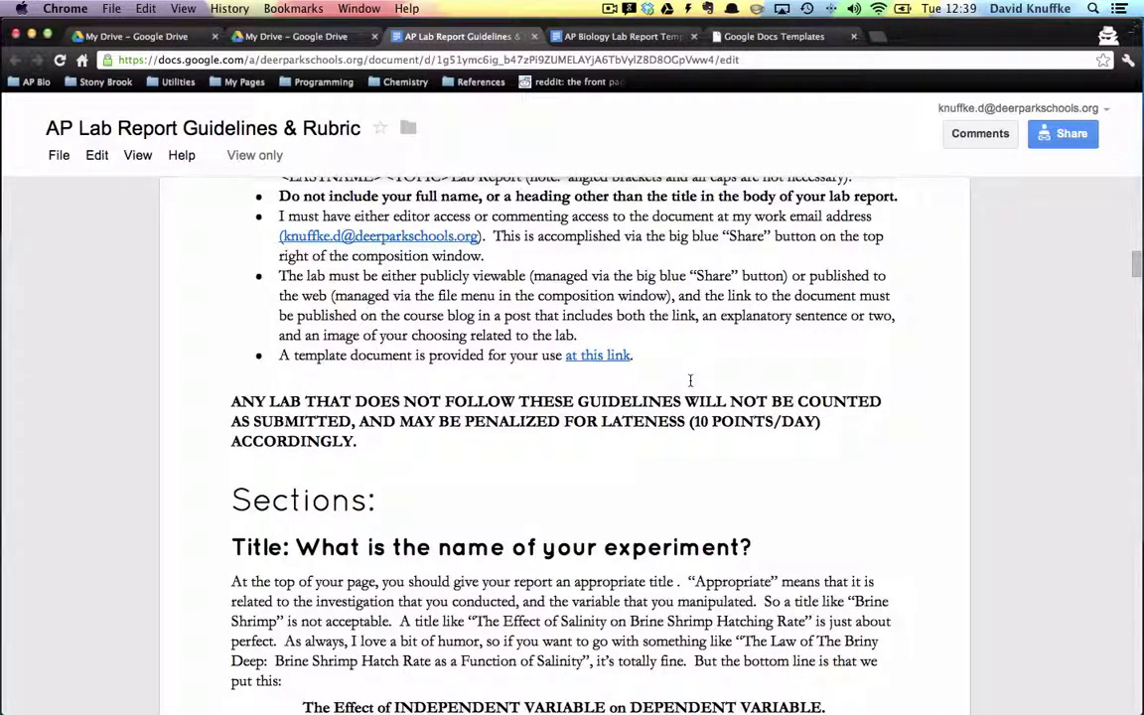
Read through the report section descriptions in the guidelines, from Title and Introduction to Discussion, References and Appendices.
scroll(690, 381, down, 10)
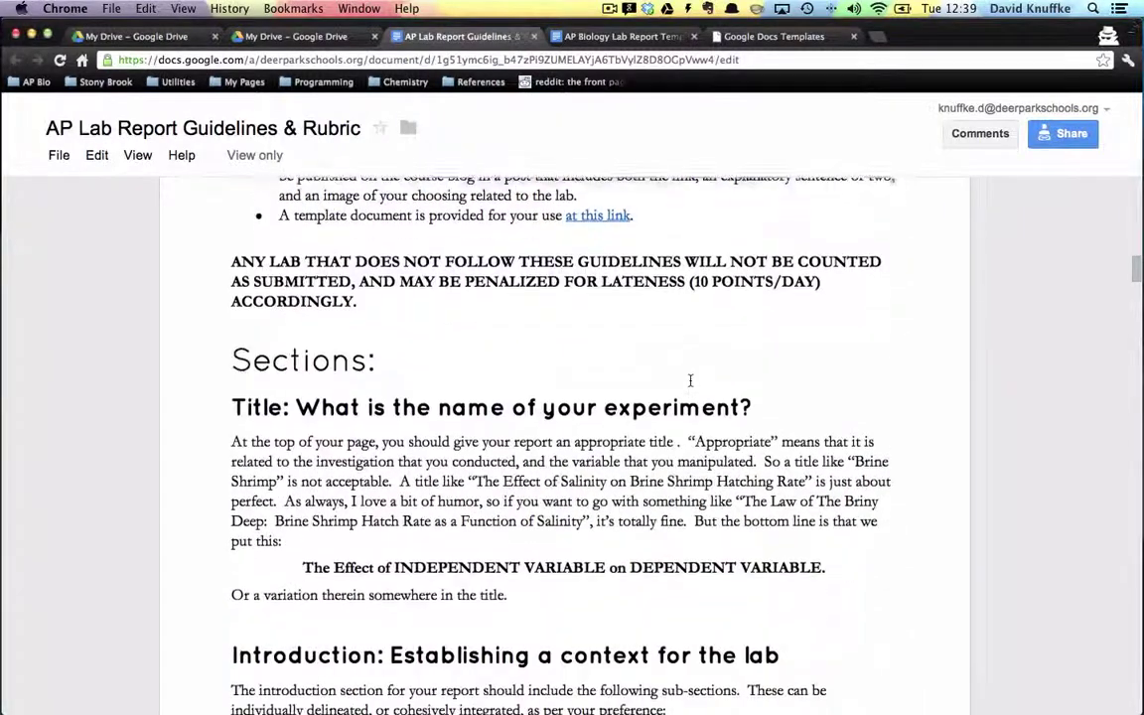
scroll(690, 380, down, 20)
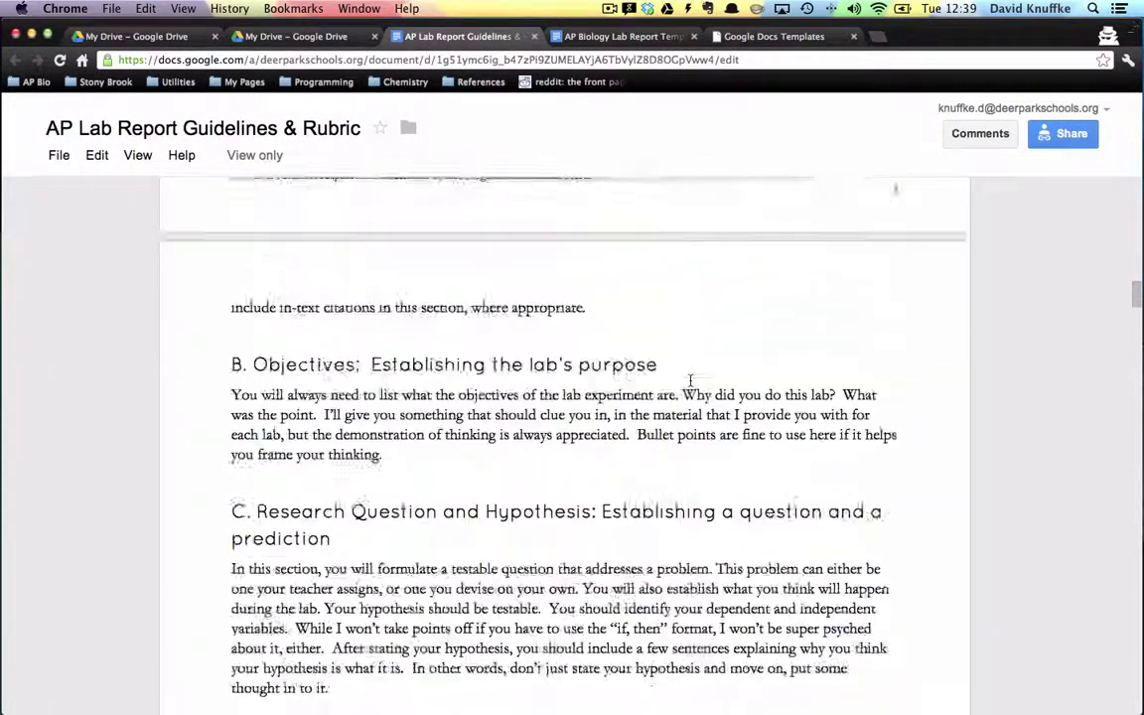
scroll(690, 380, down, 10)
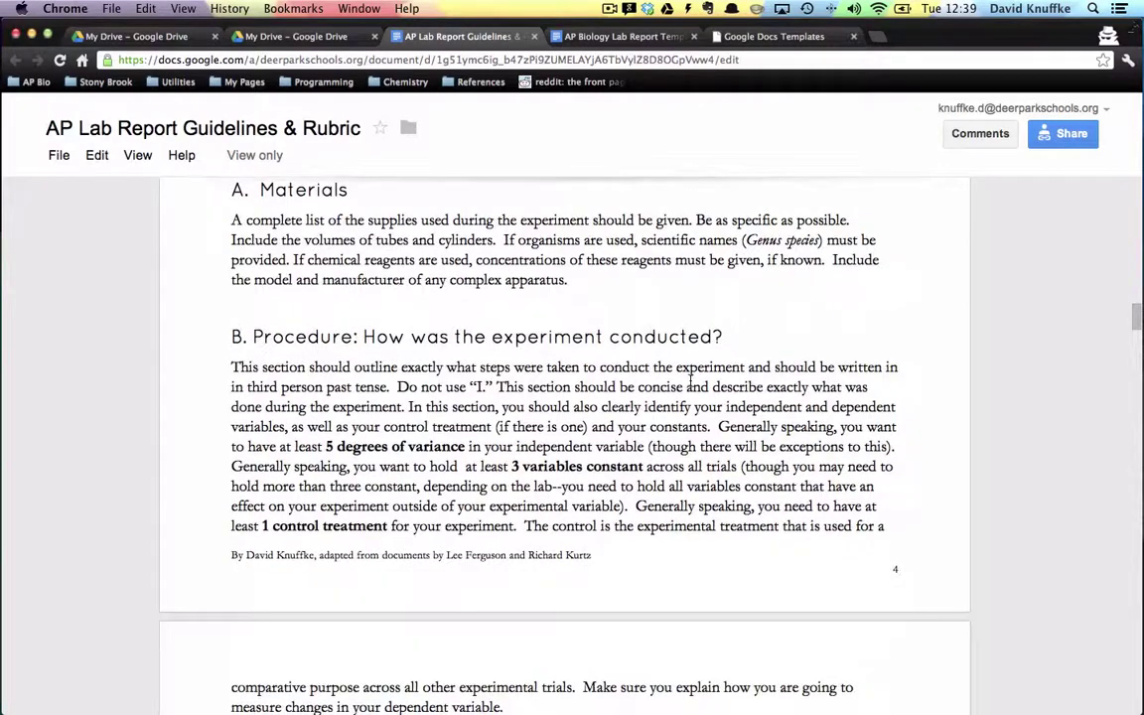
scroll(690, 380, down, 16)
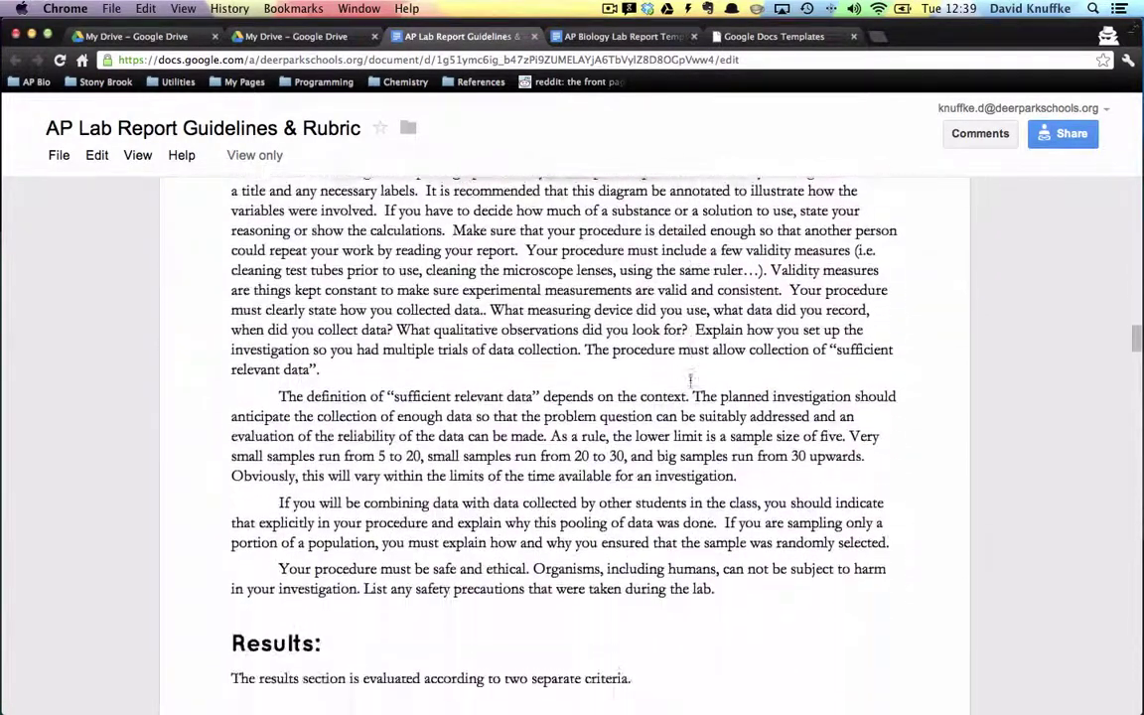
scroll(689, 381, down, 18)
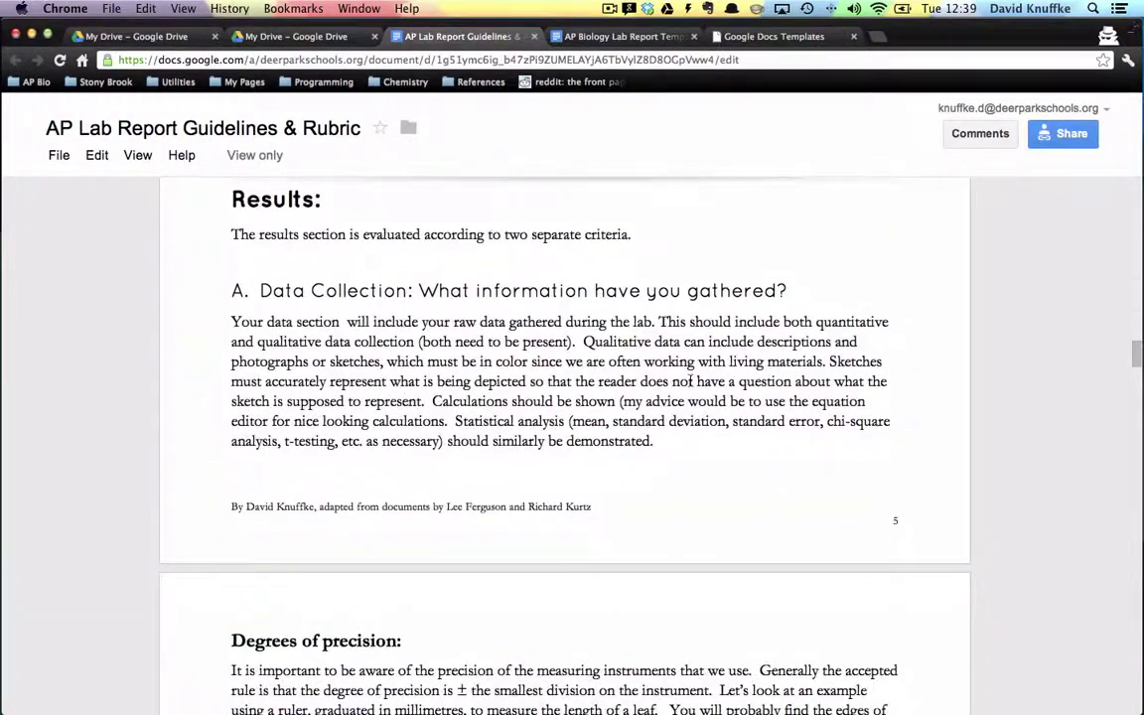
scroll(690, 380, down, 20)
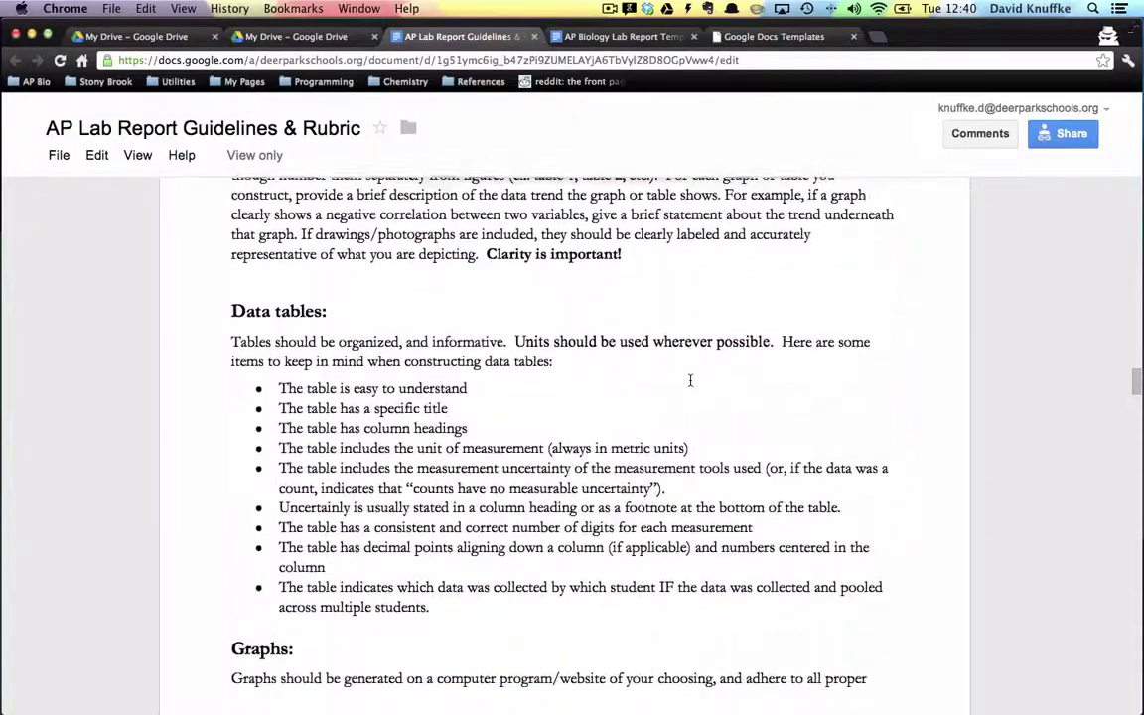
scroll(690, 380, down, 20)
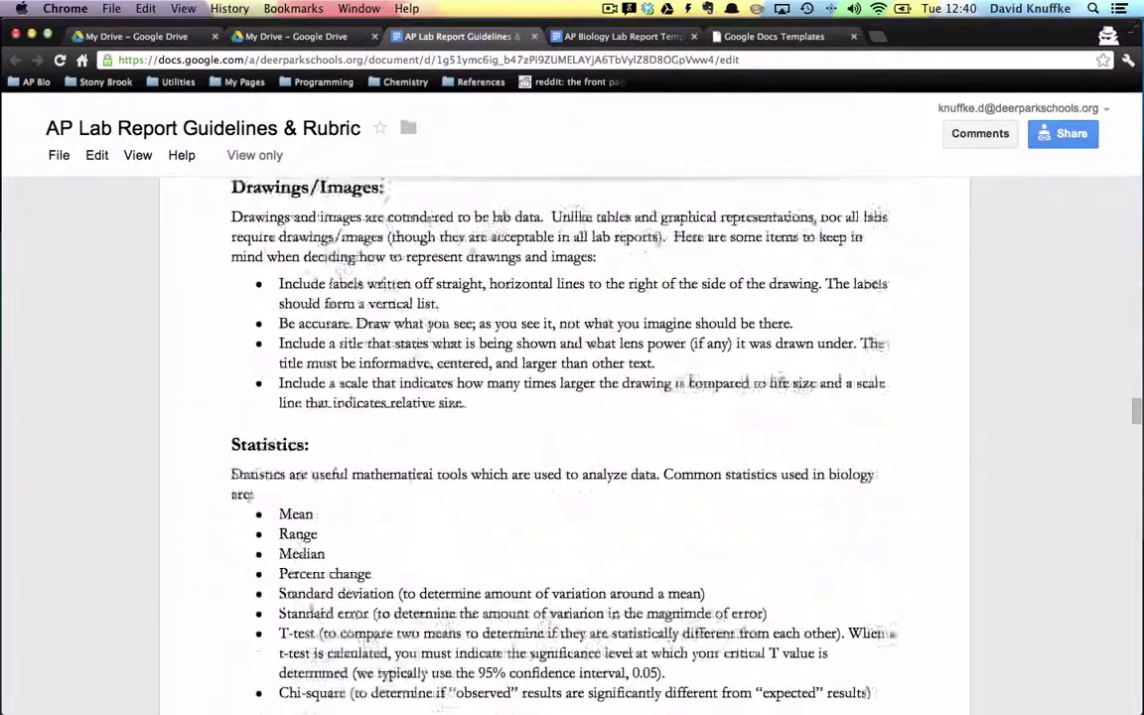
scroll(690, 381, down, 20)
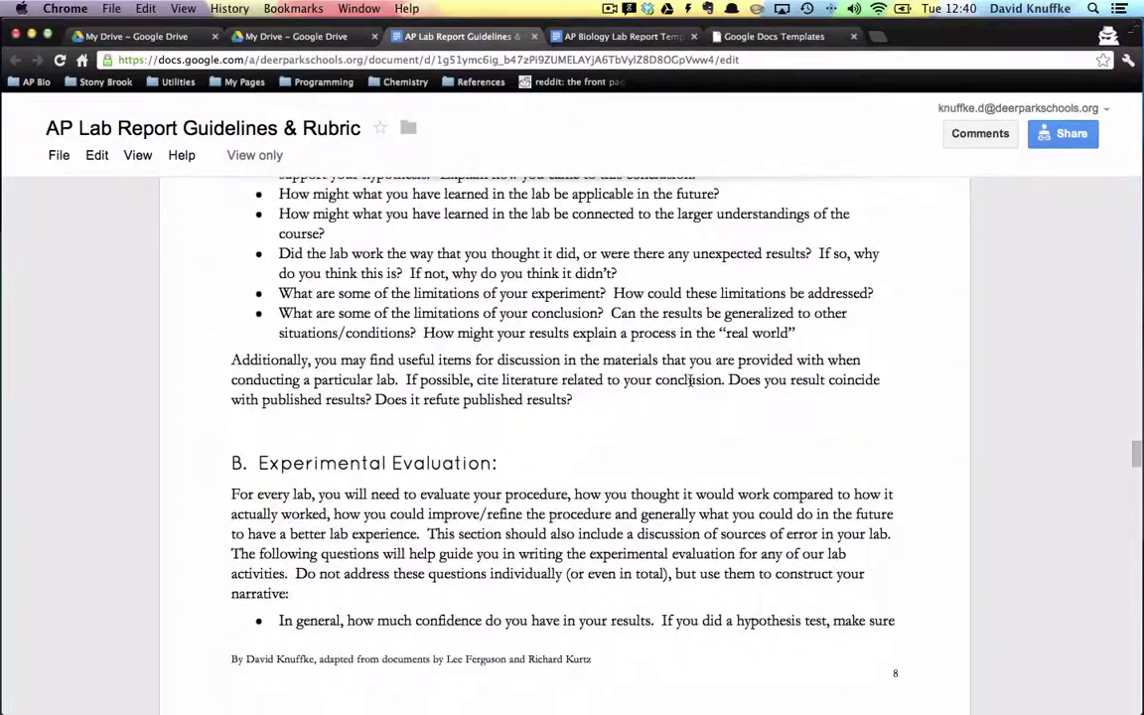
scroll(689, 380, down, 12)
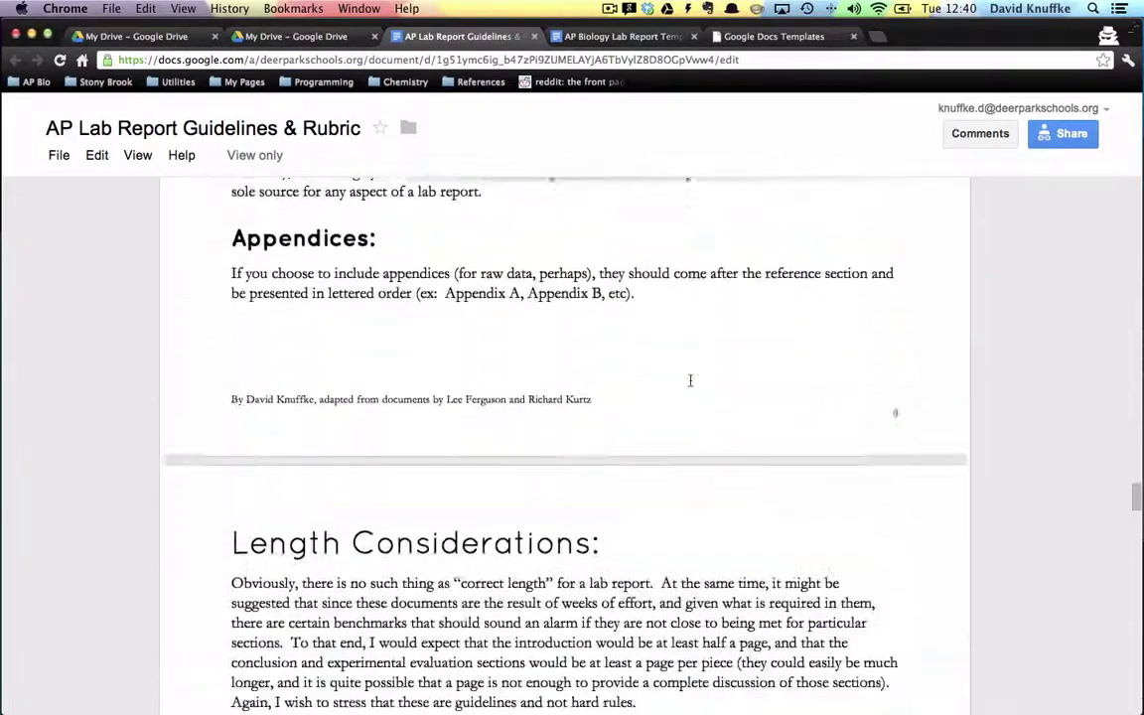
Examine the Length Considerations, Collaboration Considerations and helpful References parts of the guidelines document.
scroll(690, 380, up, 6)
scroll(690, 381, down, 3)
scroll(690, 380, down, 2)
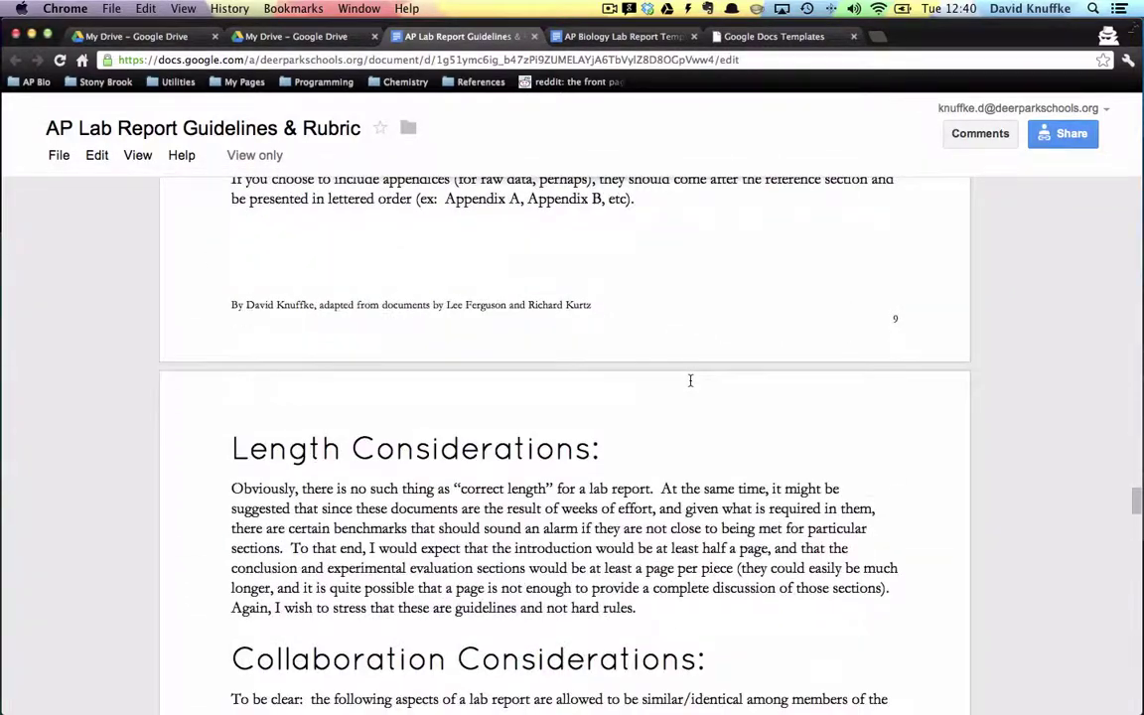
scroll(690, 380, down, 5)
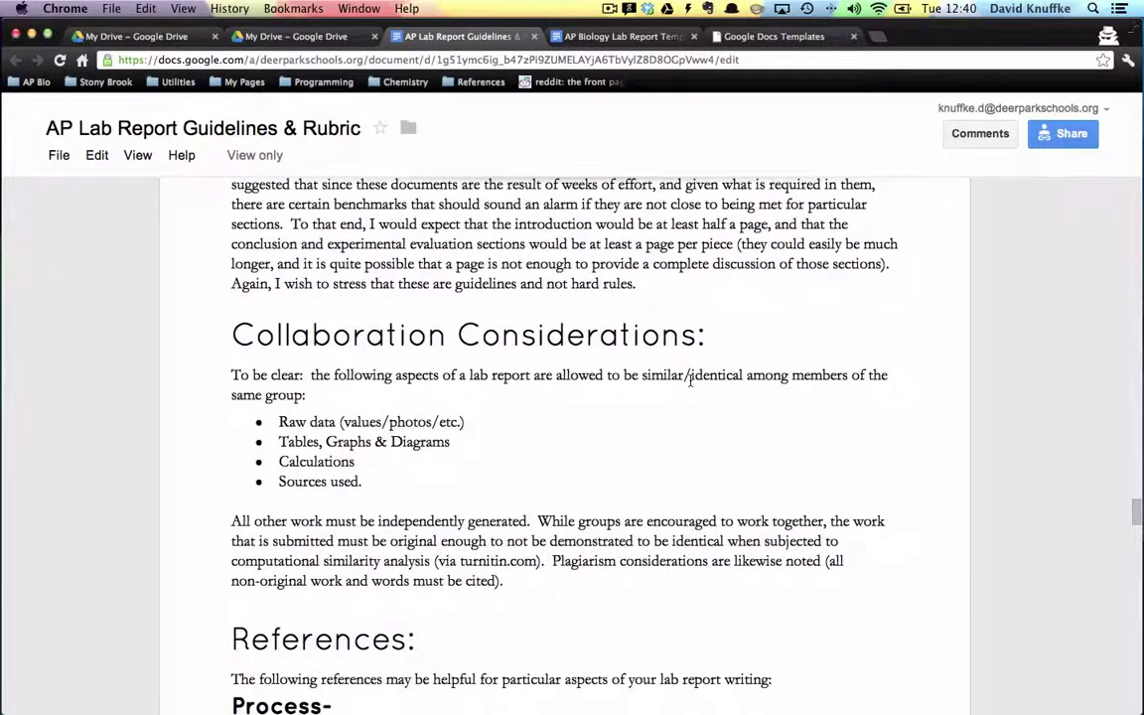
scroll(690, 381, down, 2)
scroll(690, 378, down, 8)
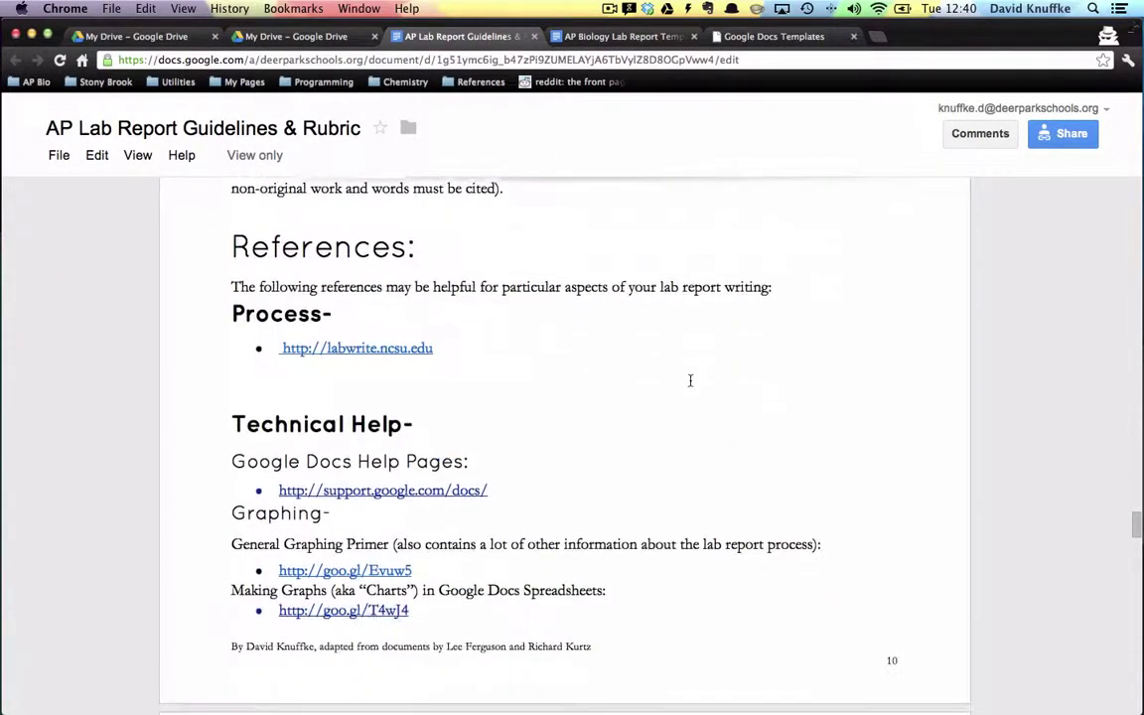
scroll(690, 380, up, 1)
scroll(690, 380, down, 9)
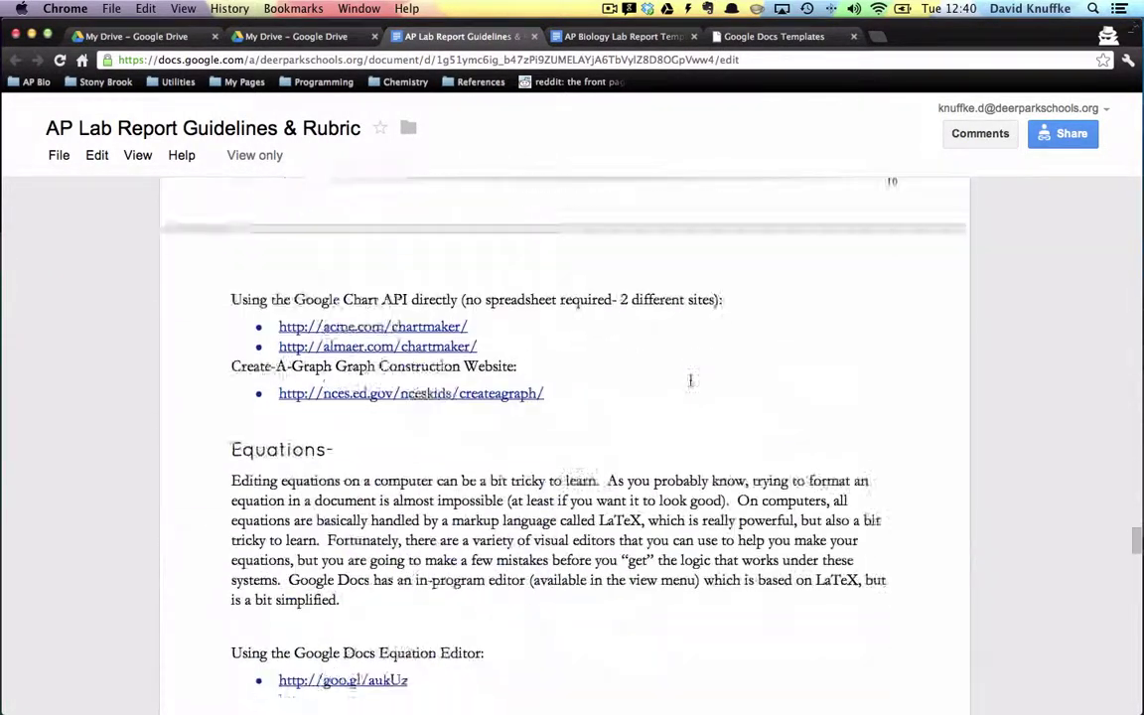
scroll(690, 380, down, 3)
scroll(690, 381, down, 6)
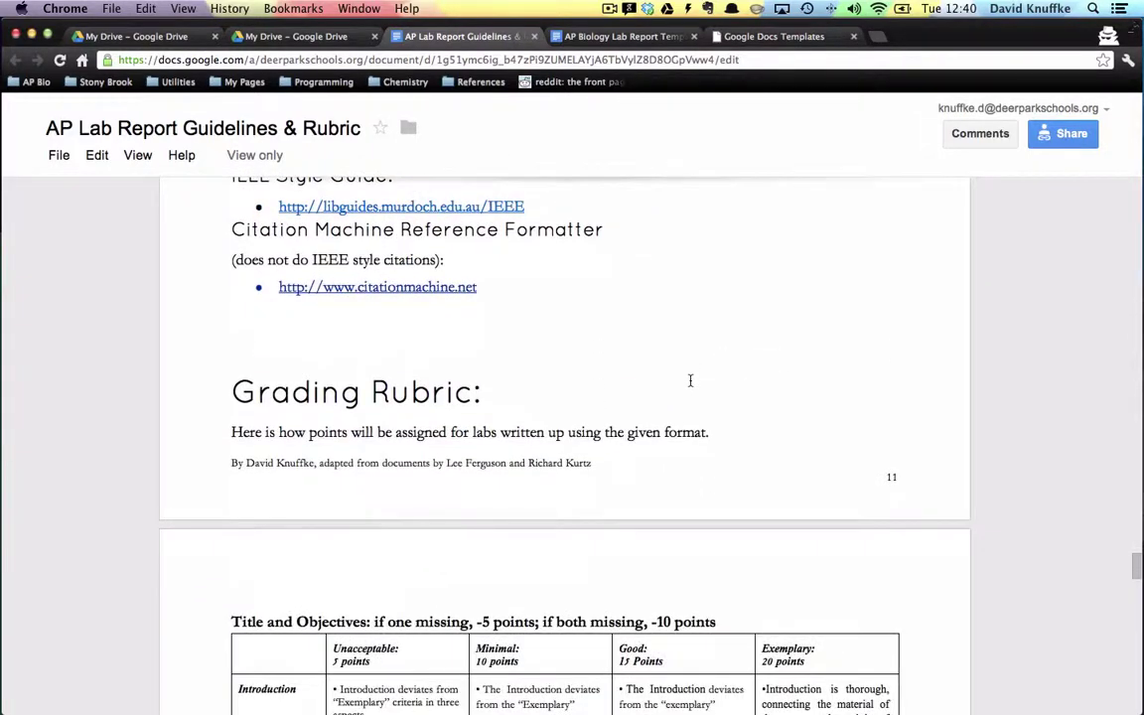
Examine the Grading Rubric table from the Introduction criteria to the Aesthetics row.
scroll(689, 381, down, 1)
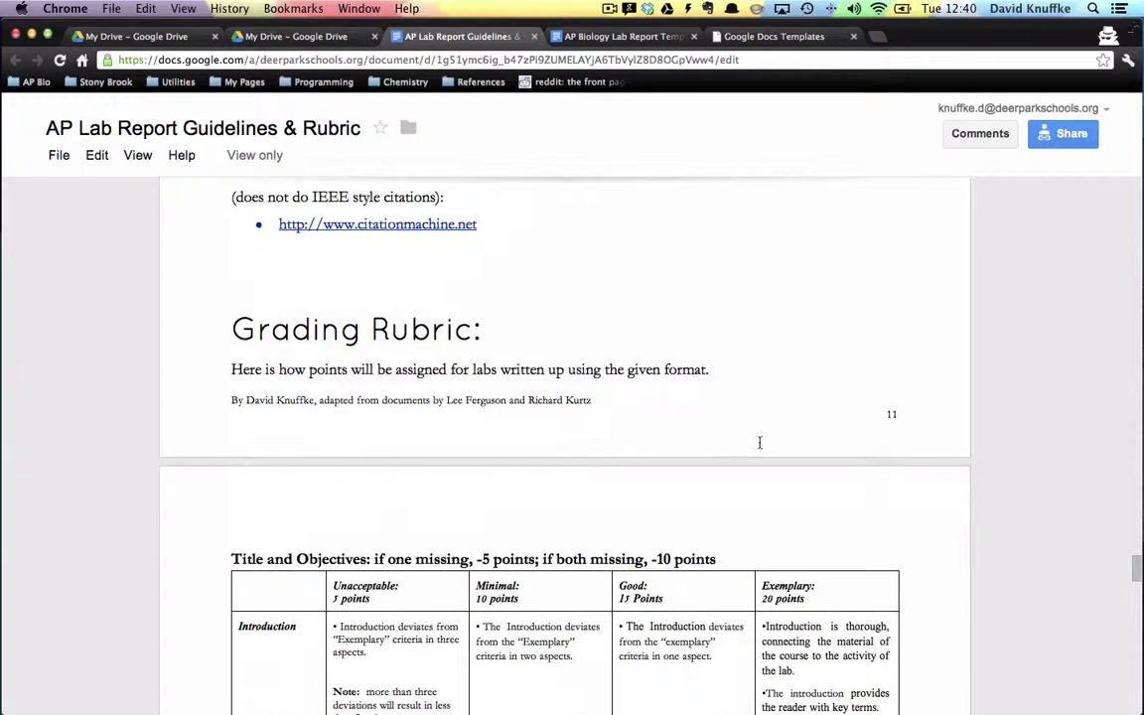
scroll(758, 439, down, 6)
scroll(758, 439, down, 20)
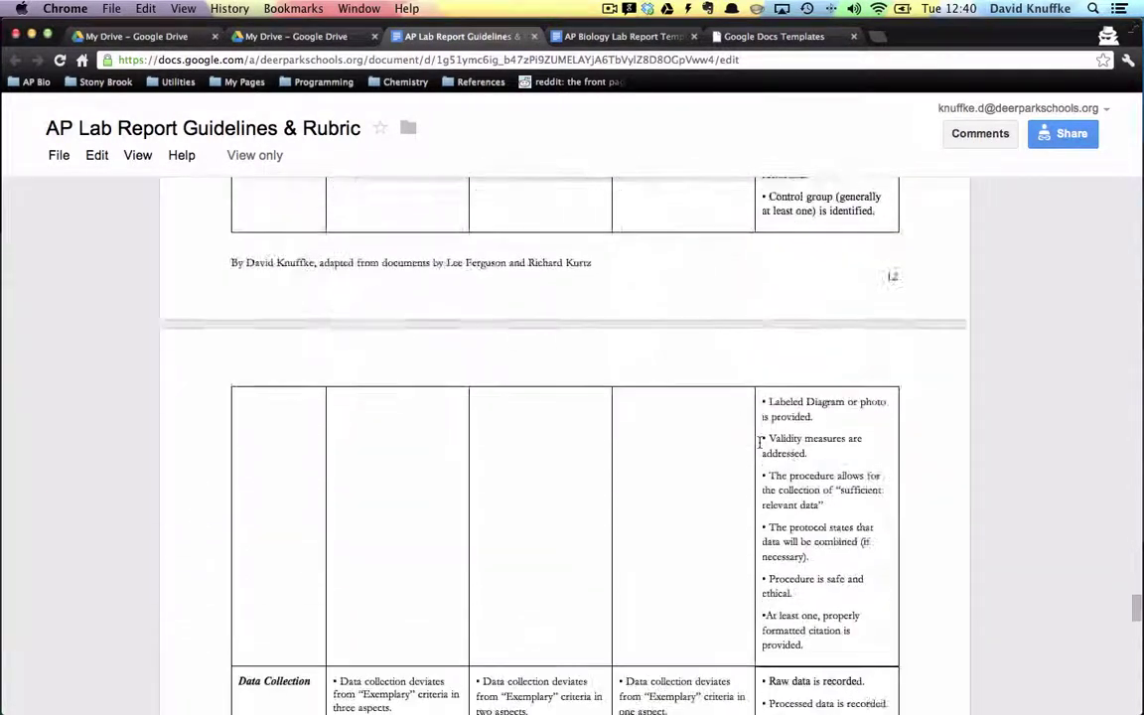
scroll(759, 440, down, 12)
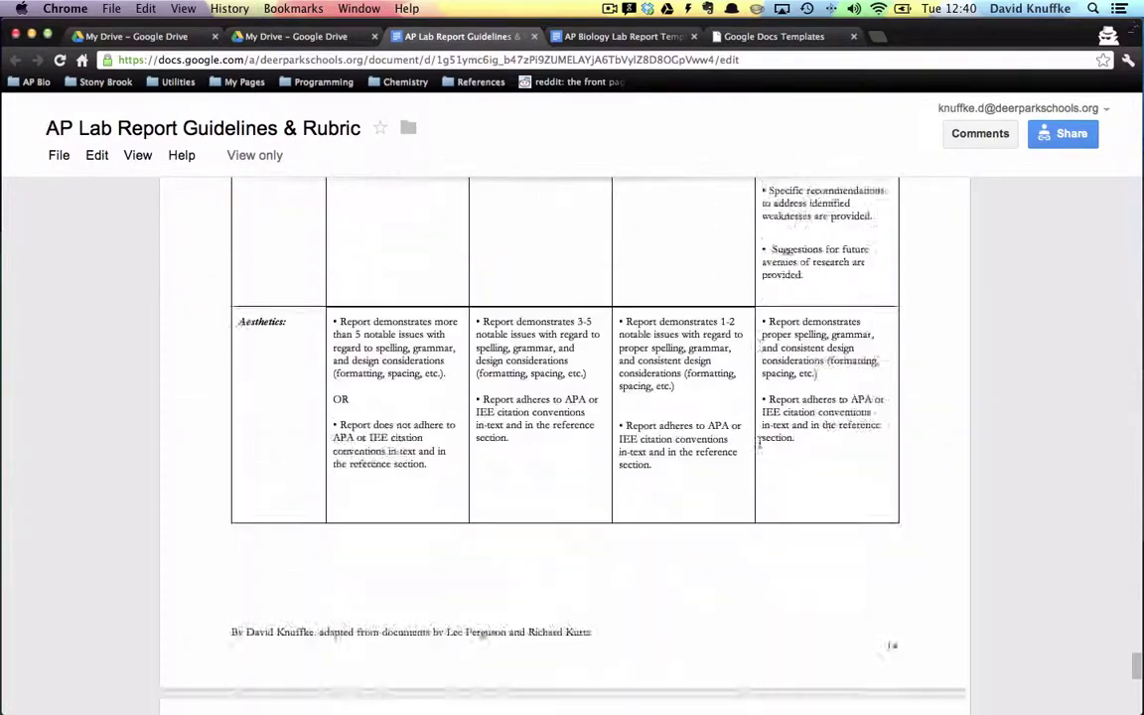
scroll(759, 442, up, 5)
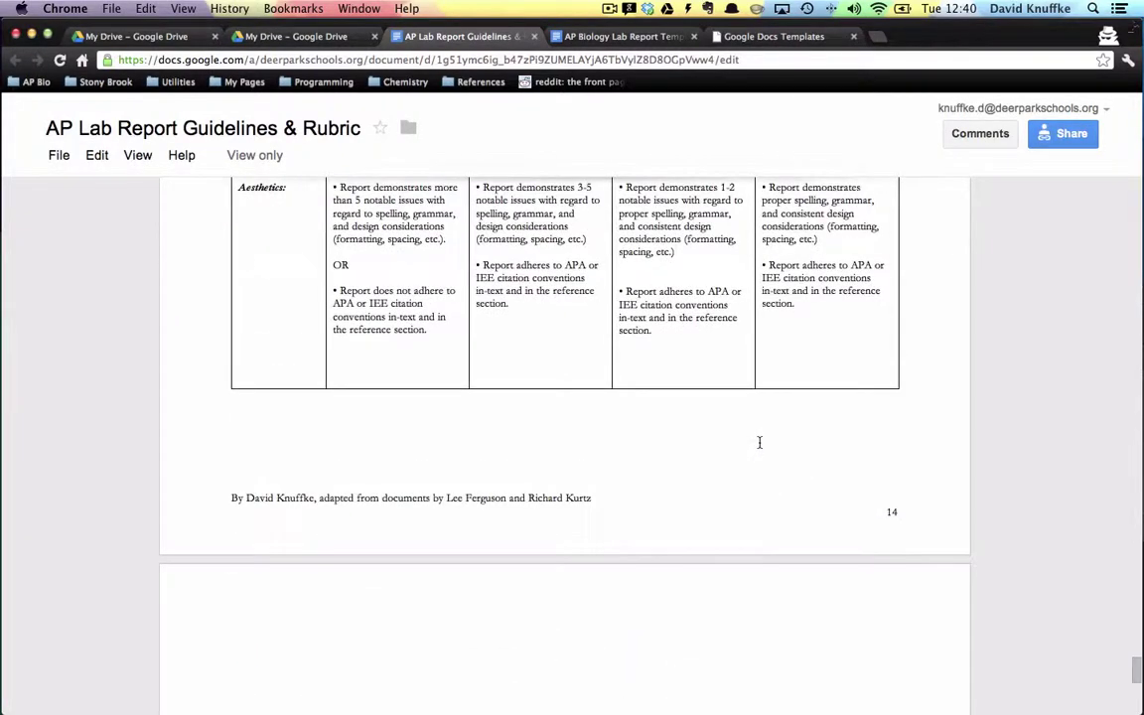
scroll(758, 442, up, 5)
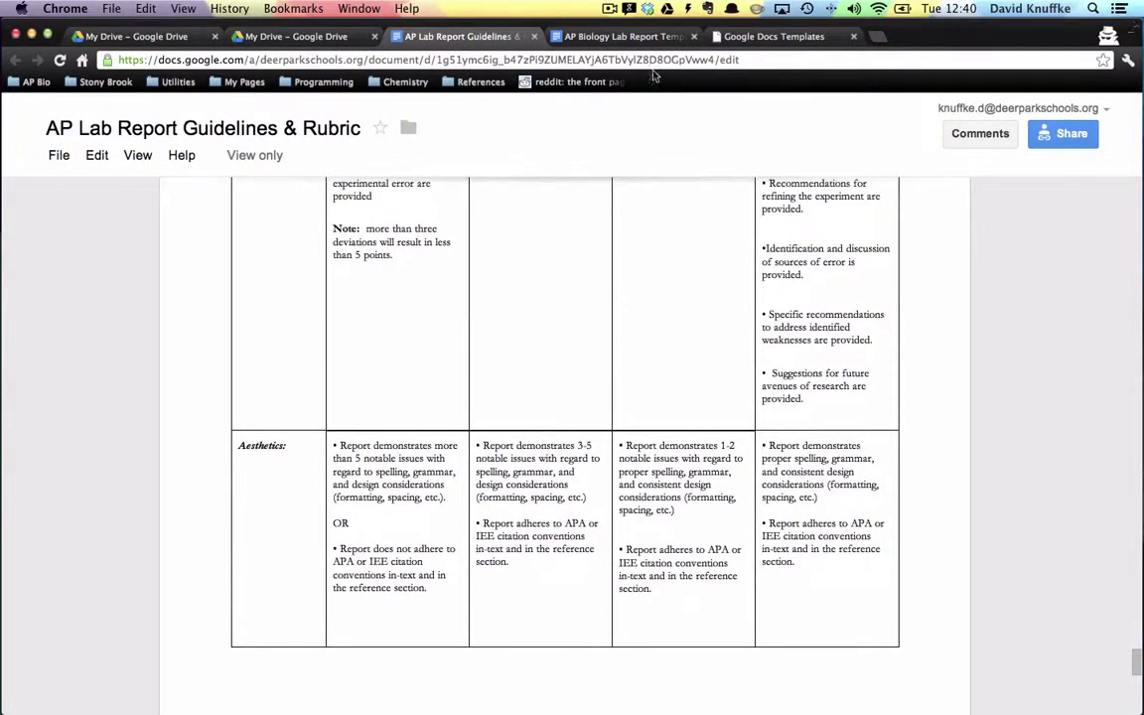
Close the guidelines document, look over the beginning of the AP Biology Lab Report Template, and close that document too.
click(534, 36)
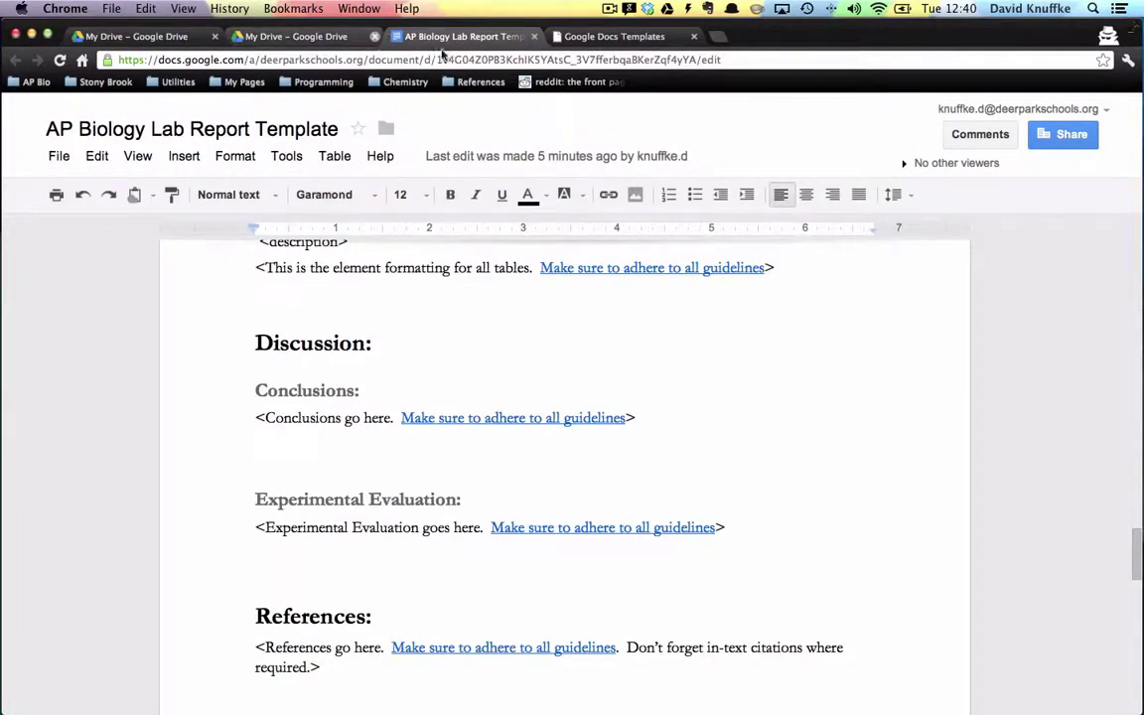
scroll(470, 328, up, 15)
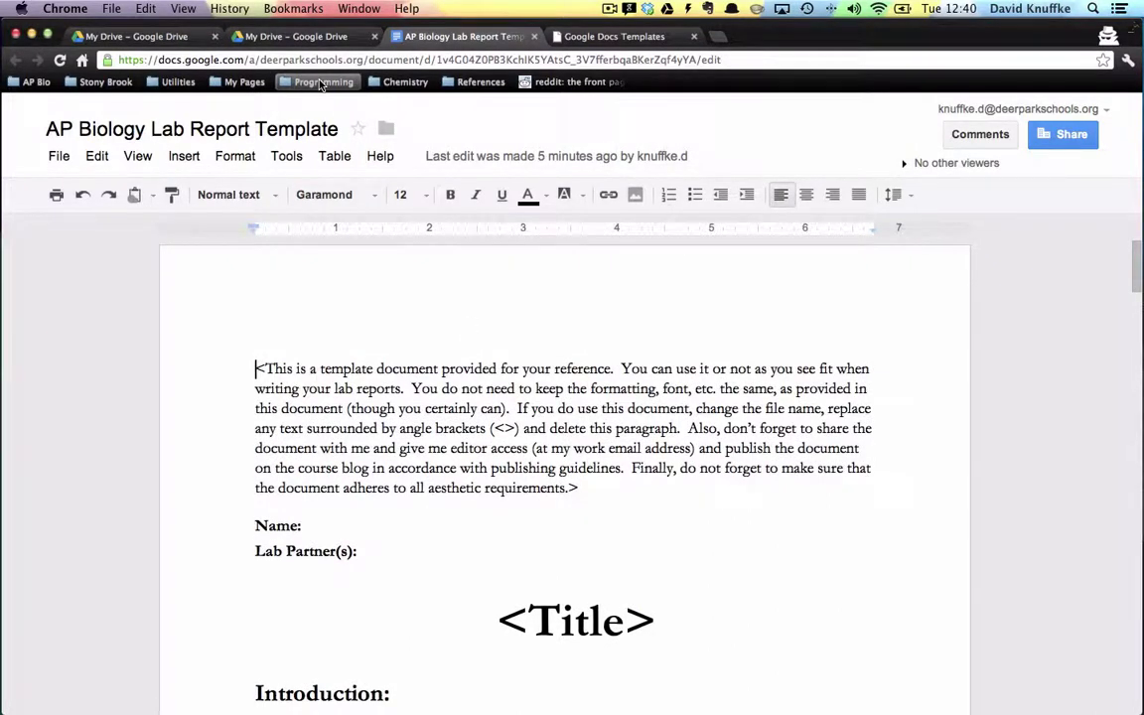
click(535, 36)
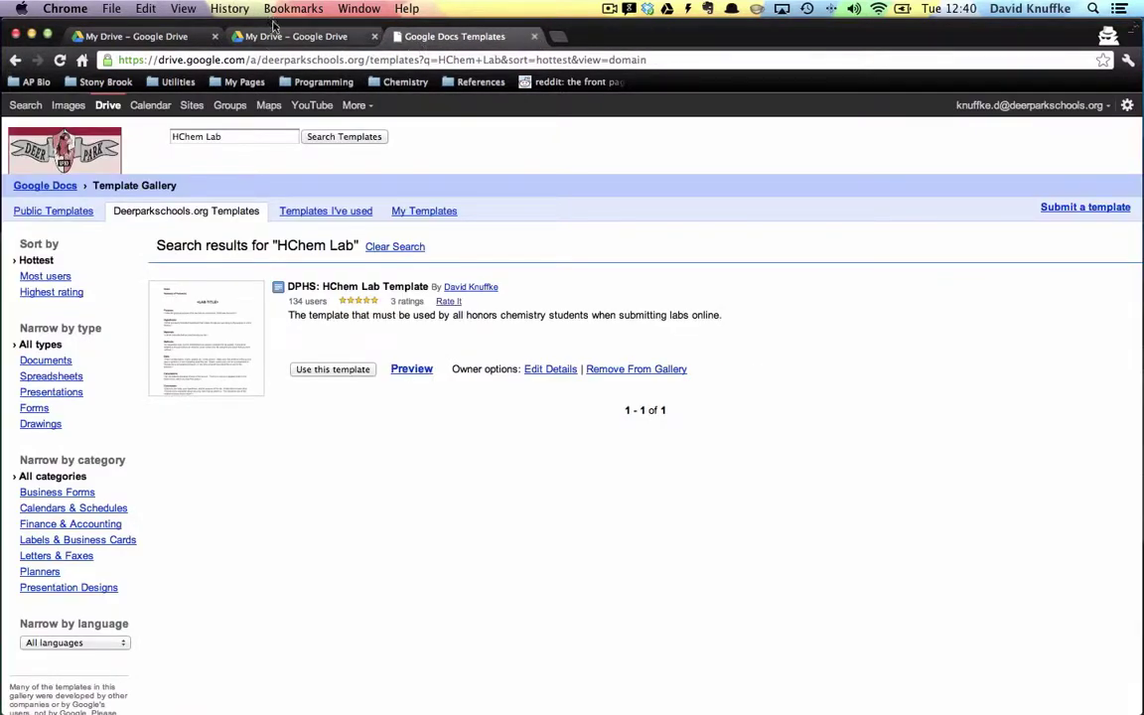
Return to My Drive and start a new file from a template to open the Template Gallery.
click(181, 39)
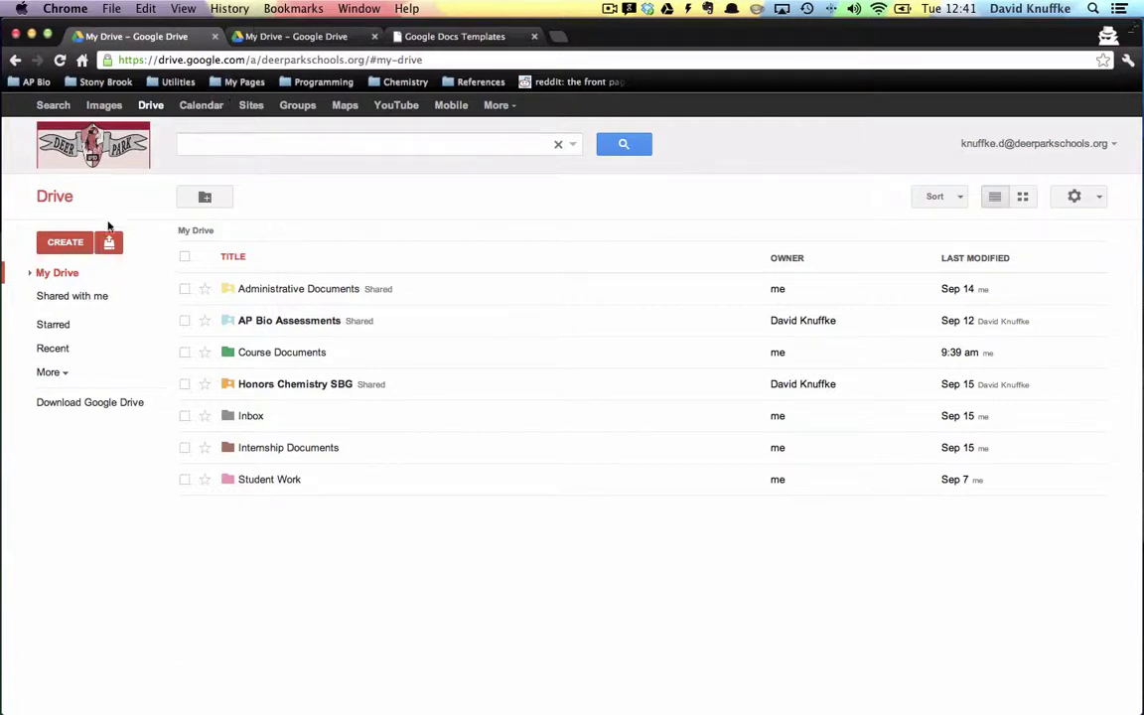
click(78, 247)
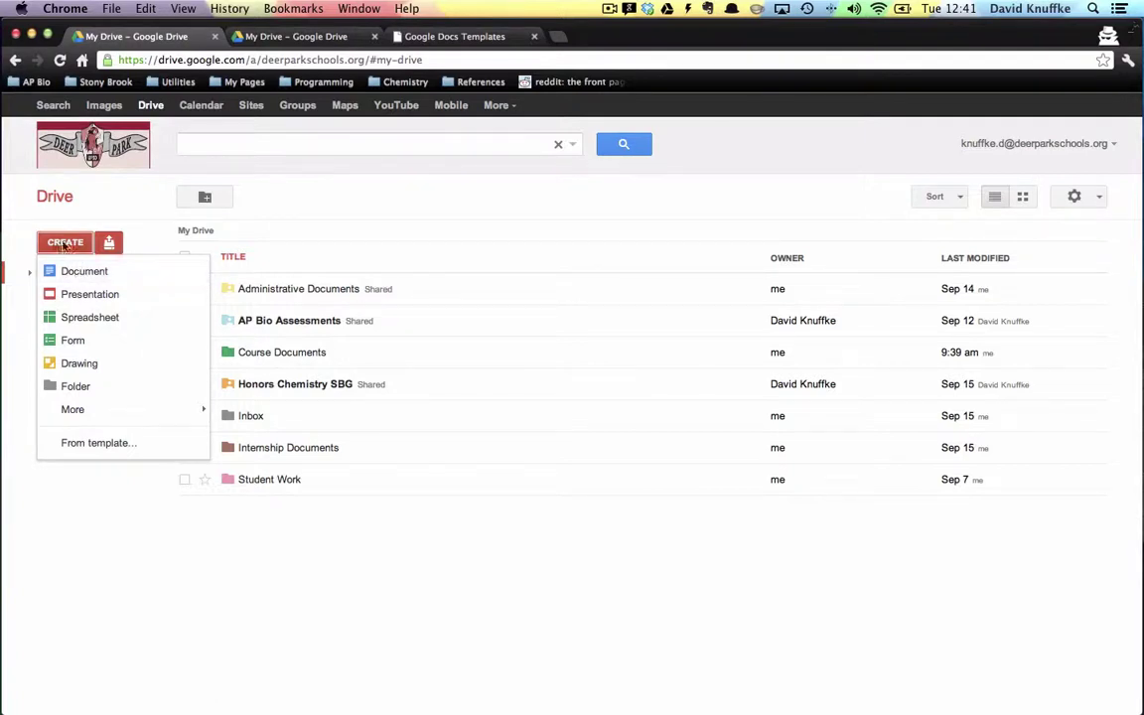
click(84, 443)
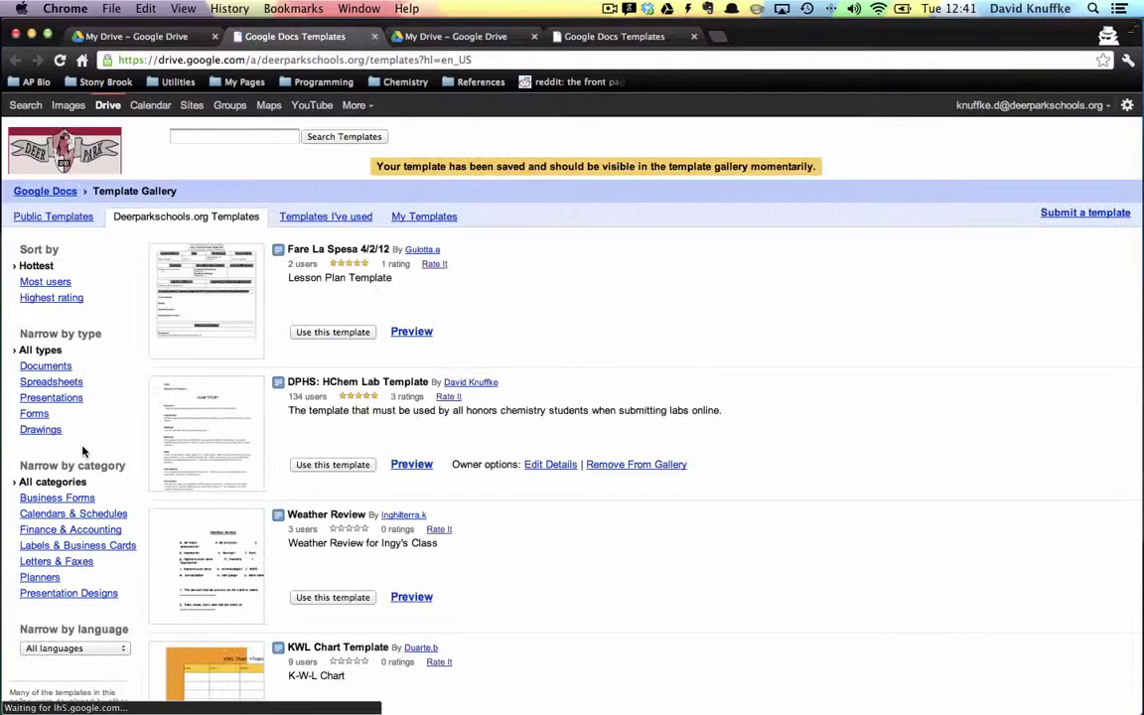
Search the Deerparkschools.org templates for "AP Biology" and create a document from the AP Biology Lab Report Template.
click(199, 141)
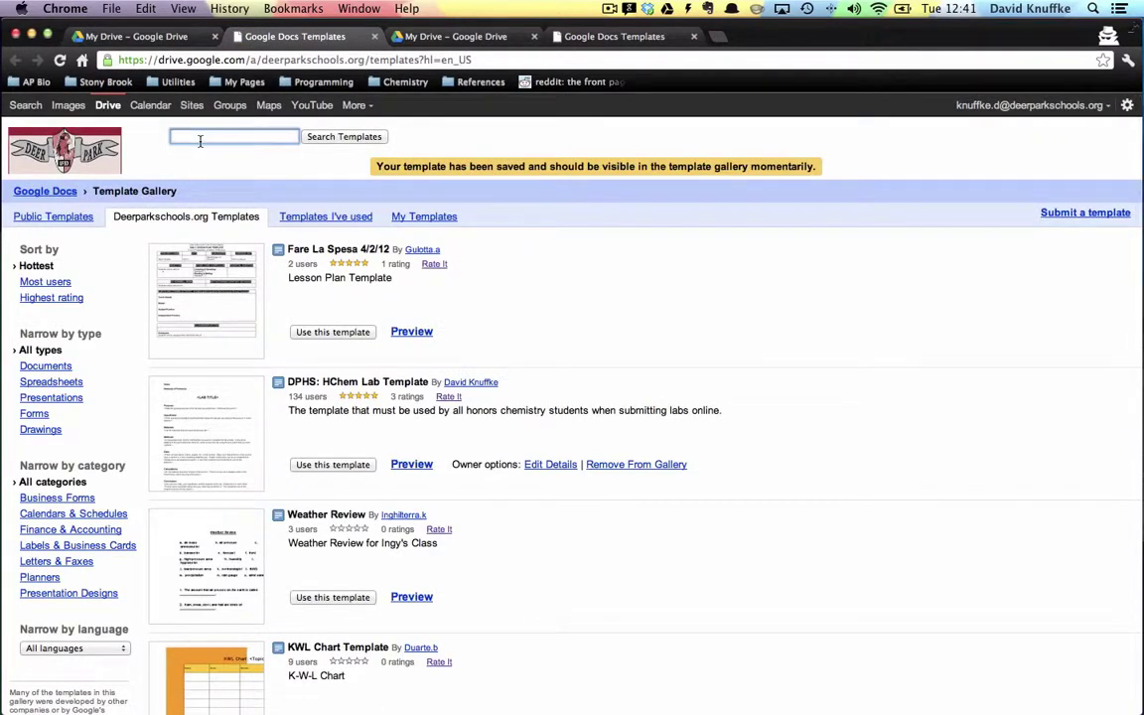
text(AP Biology)
key(Return)
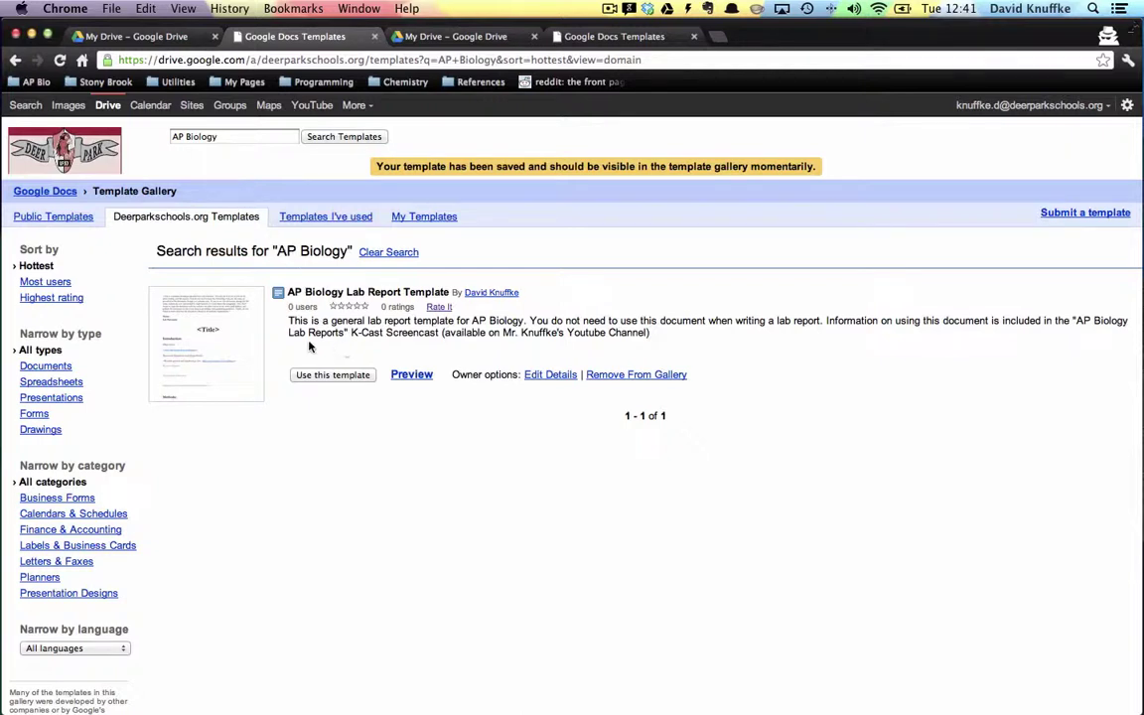
click(326, 379)
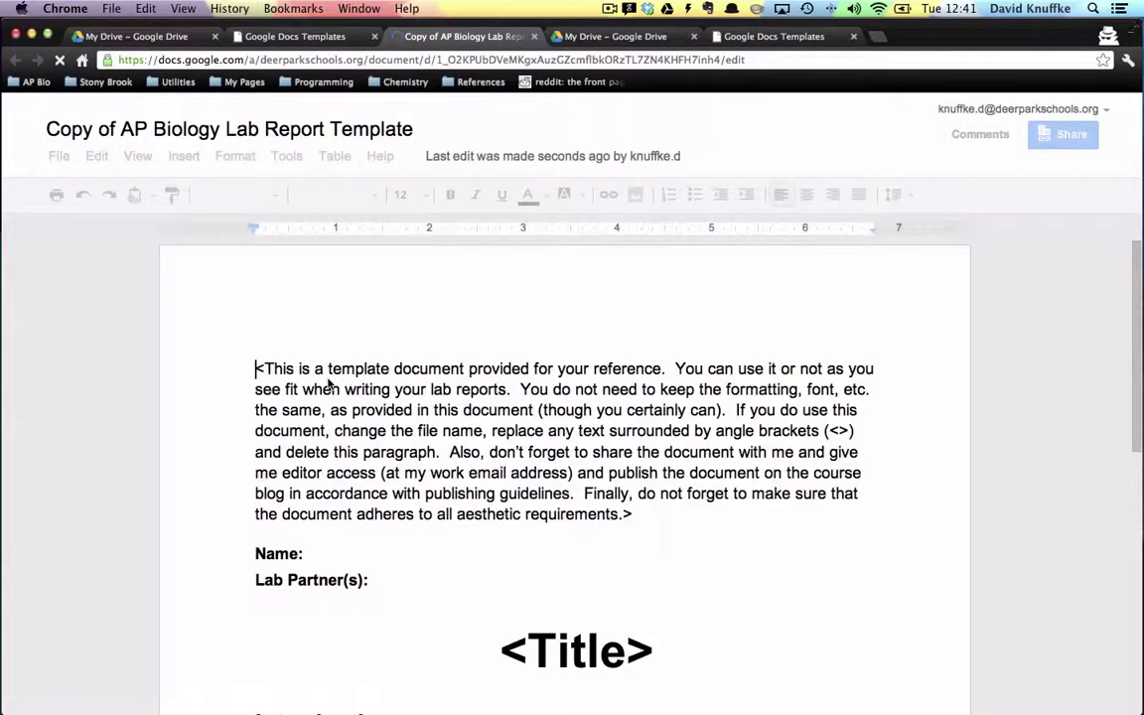
Rename the document with the author's surname and a hyphen followed by "Animal Behavior Lab Report".
click(234, 129)
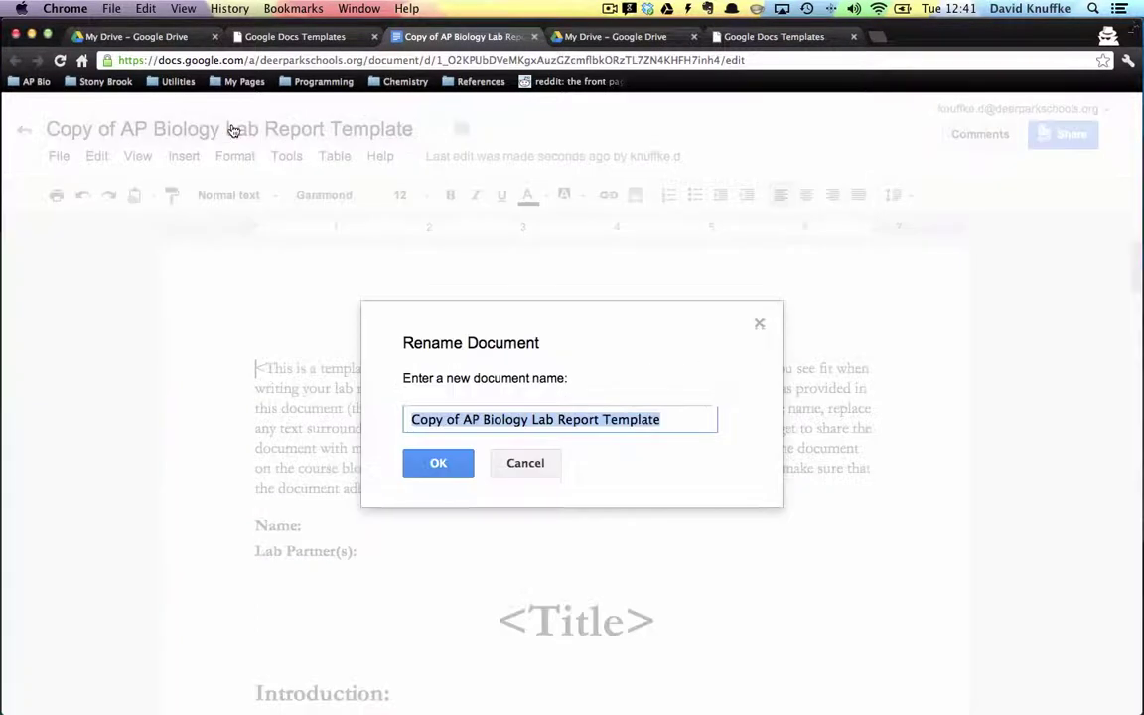
key(BackSpace)
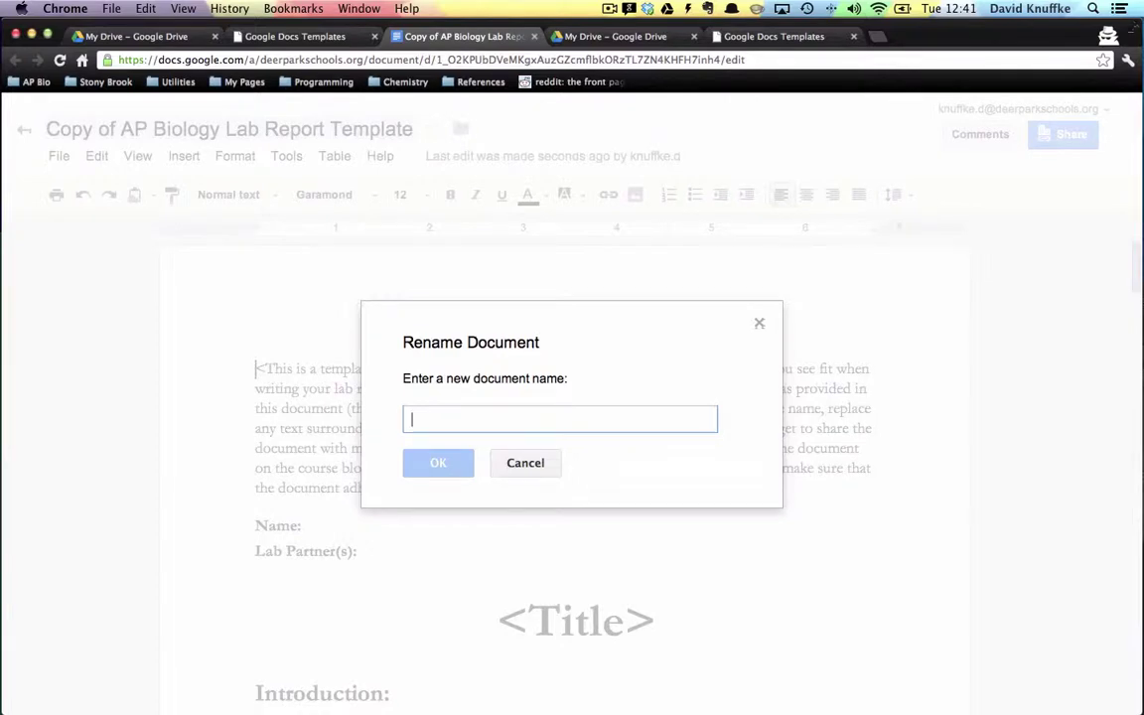
text(Ani)
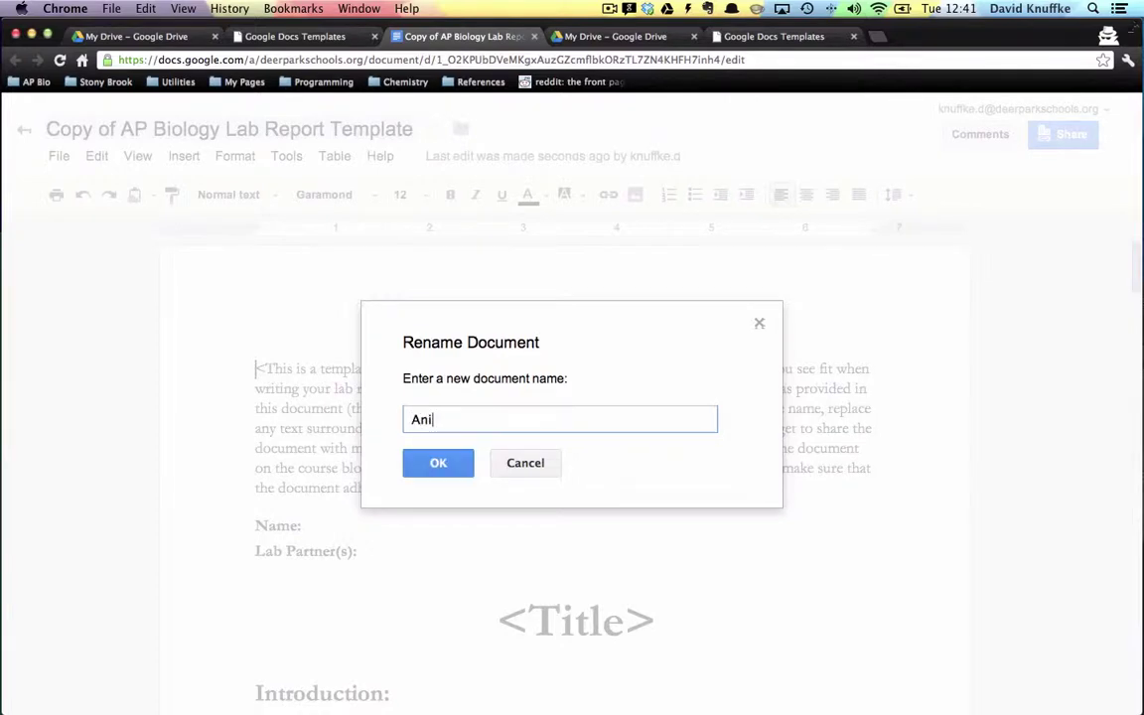
text(mal Behavior )
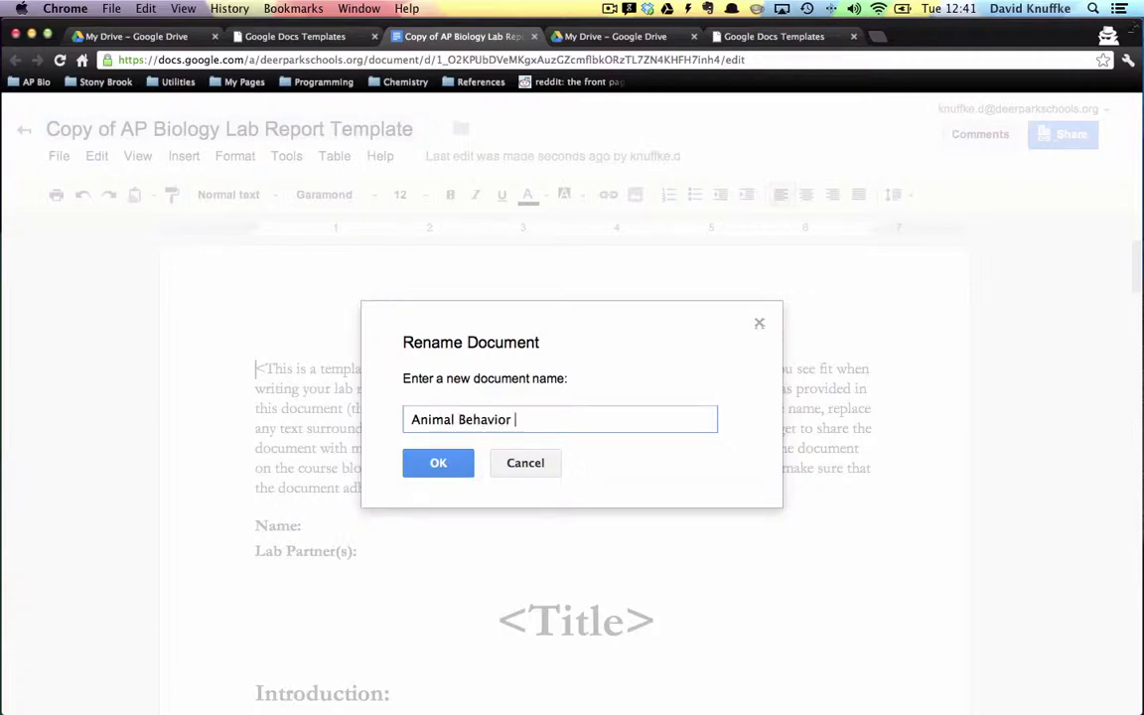
text(Lab Report)
key(Left)
key(Left)
key(Left)
key(Left)
key(Left)
key(Left)
key(Left)
key(Left)
key(Left)
key(Left)
key(Left)
key(Left)
key(Left)
key(Left)
key(Left)
key(Left)
key(Left)
key(Left)
key(Left)
key(Left)
key(Left)
key(Left)
key(Left)
key(Left)
key(Left)
key(Left)
text(Knuffke-)
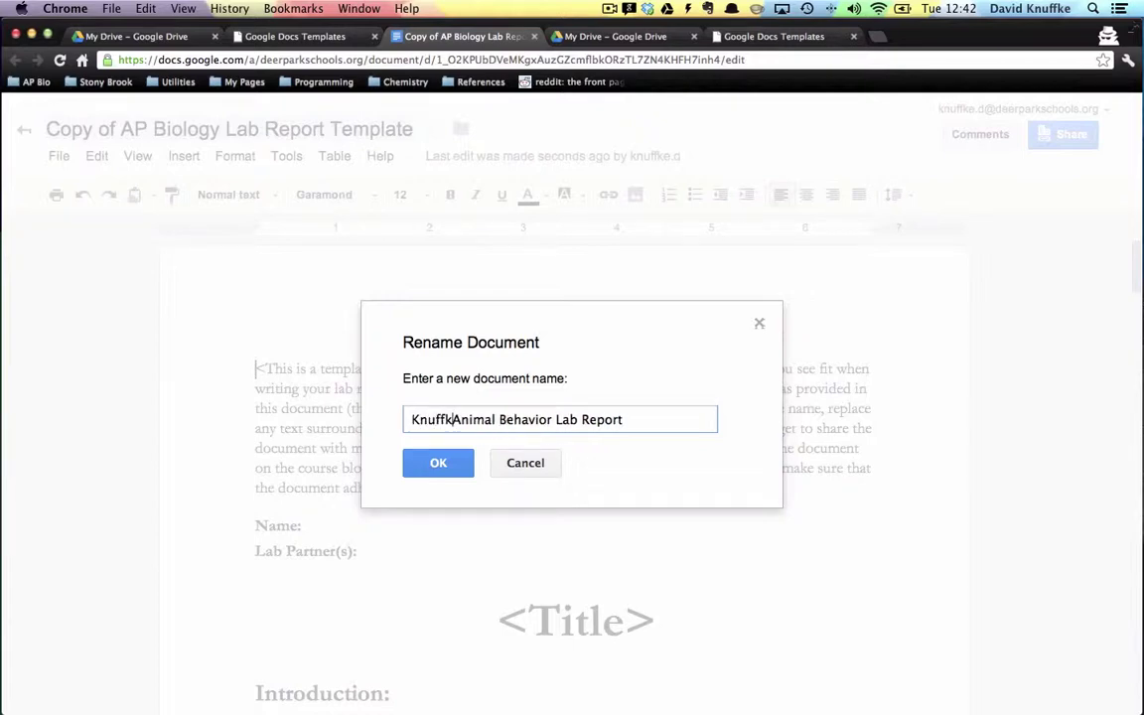
click(439, 463)
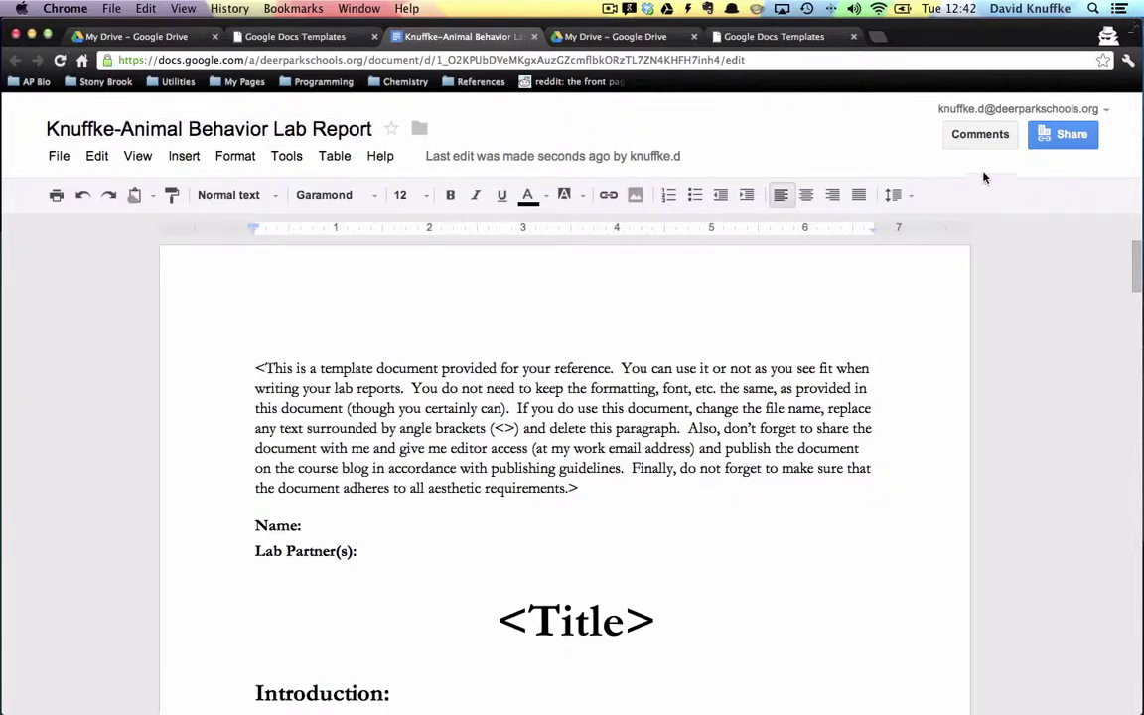
Share the document with the teacher's work e-mail address with Can edit access, save the sharing, and close the sharing settings.
click(1062, 134)
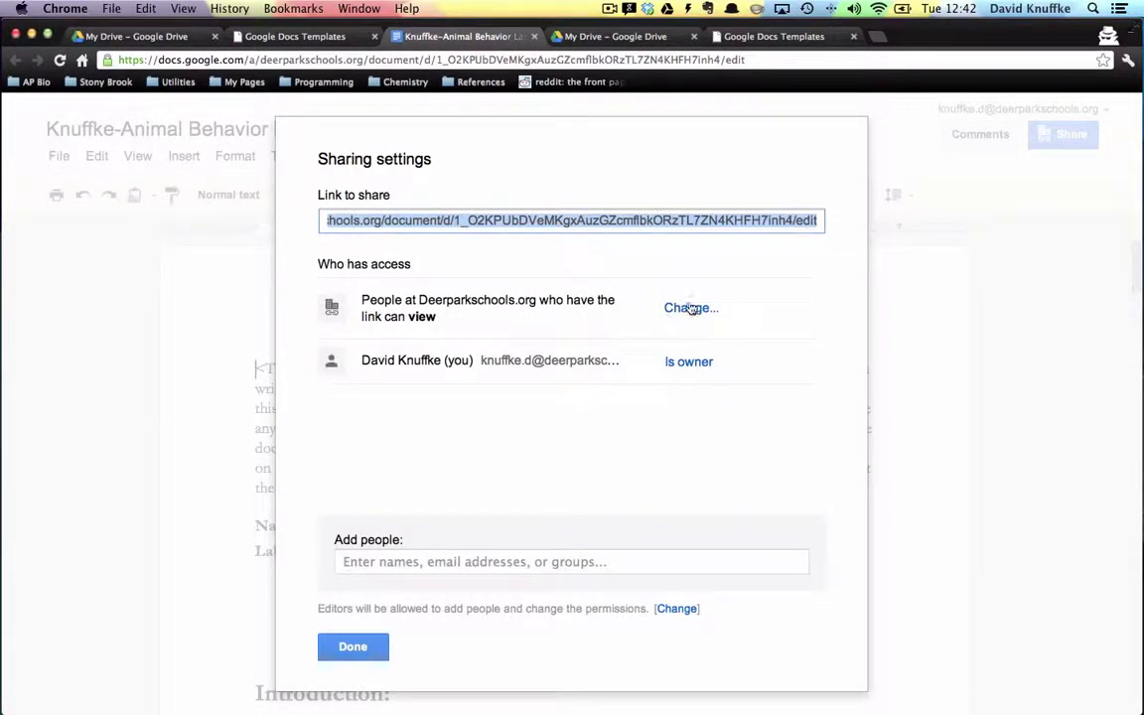
click(382, 561)
text(d)
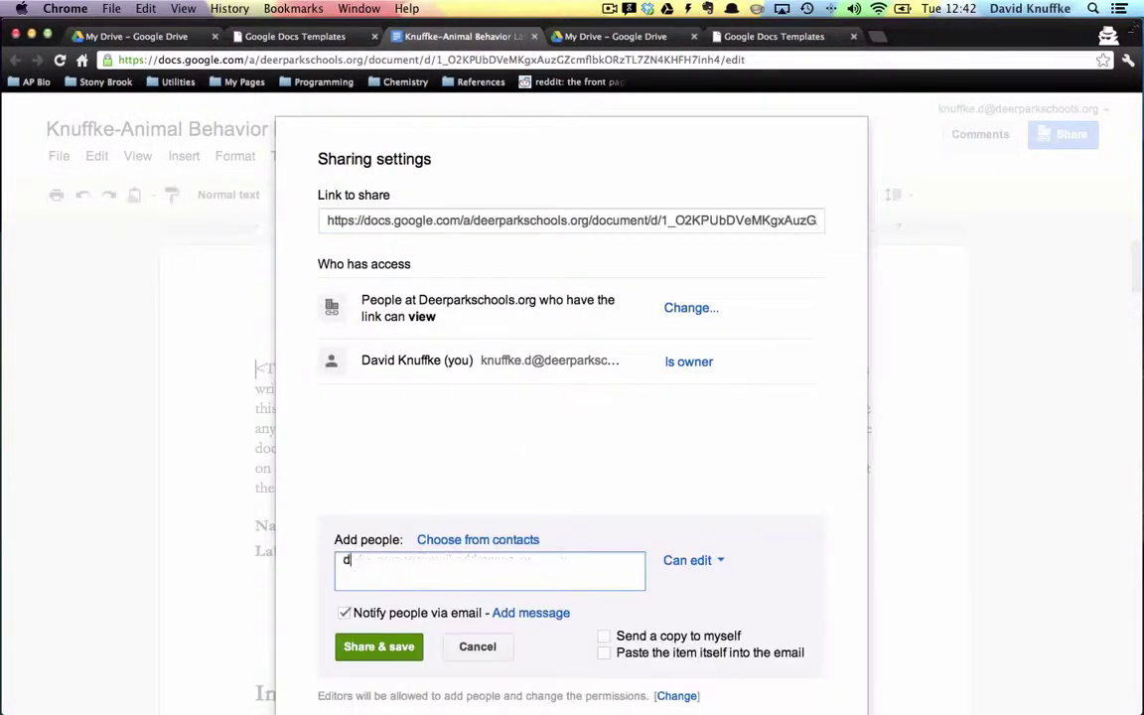
key(BackSpace)
text(kn)
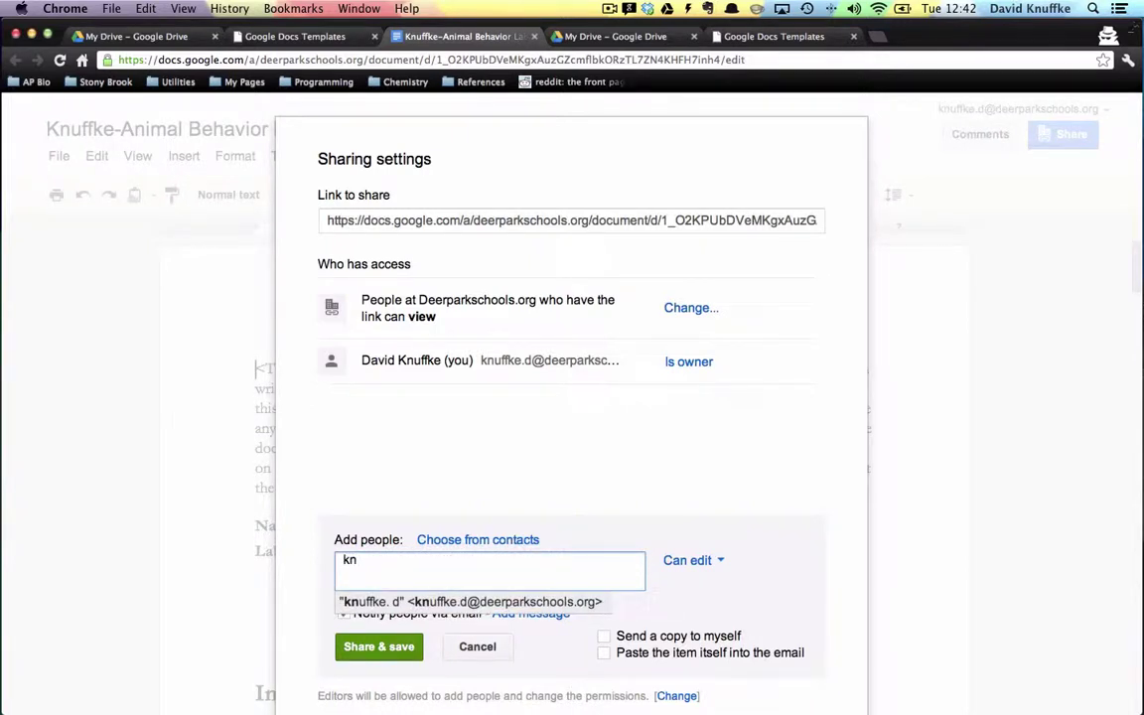
key(Return)
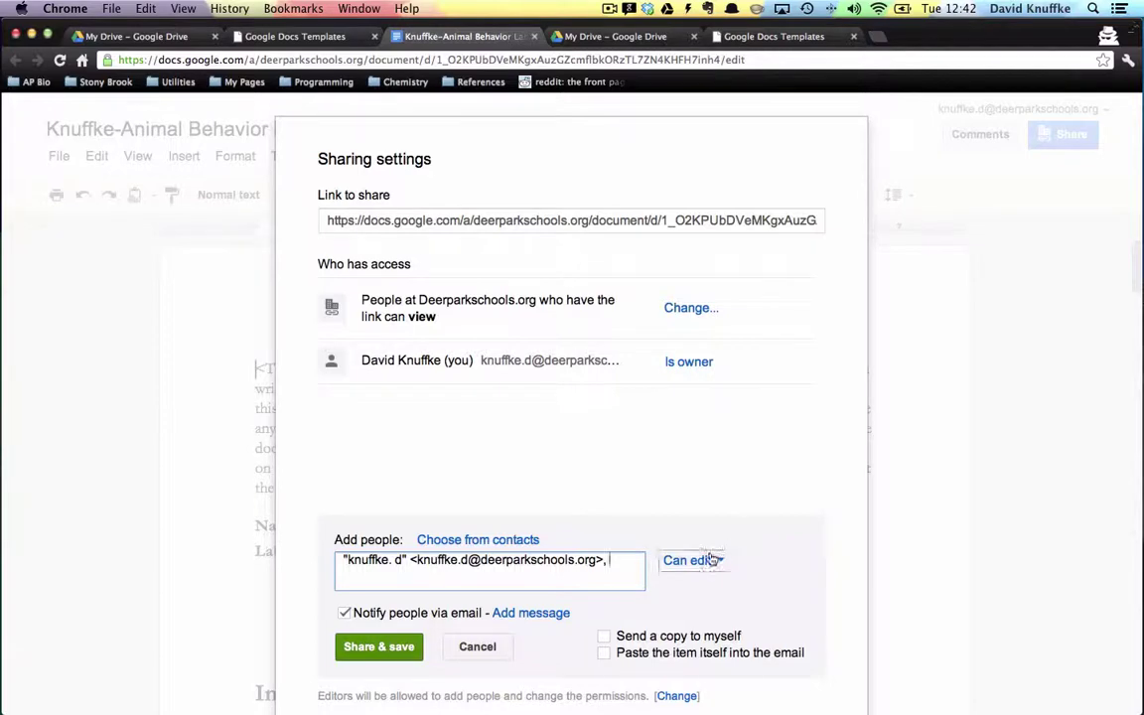
click(392, 647)
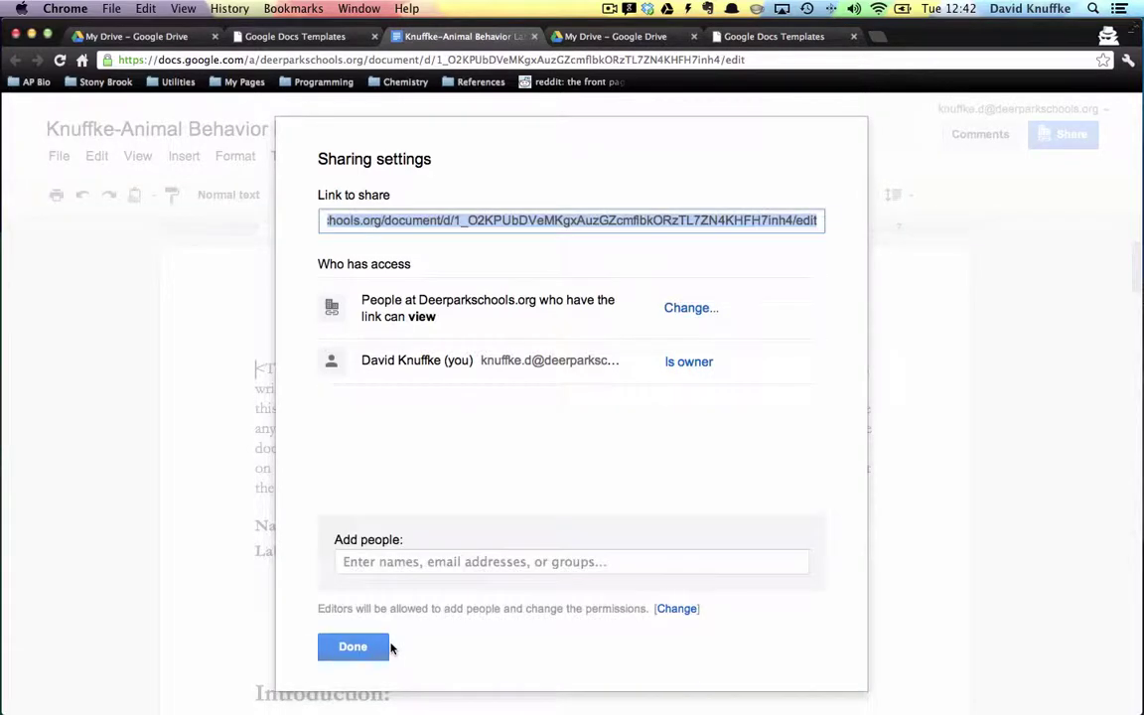
click(394, 646)
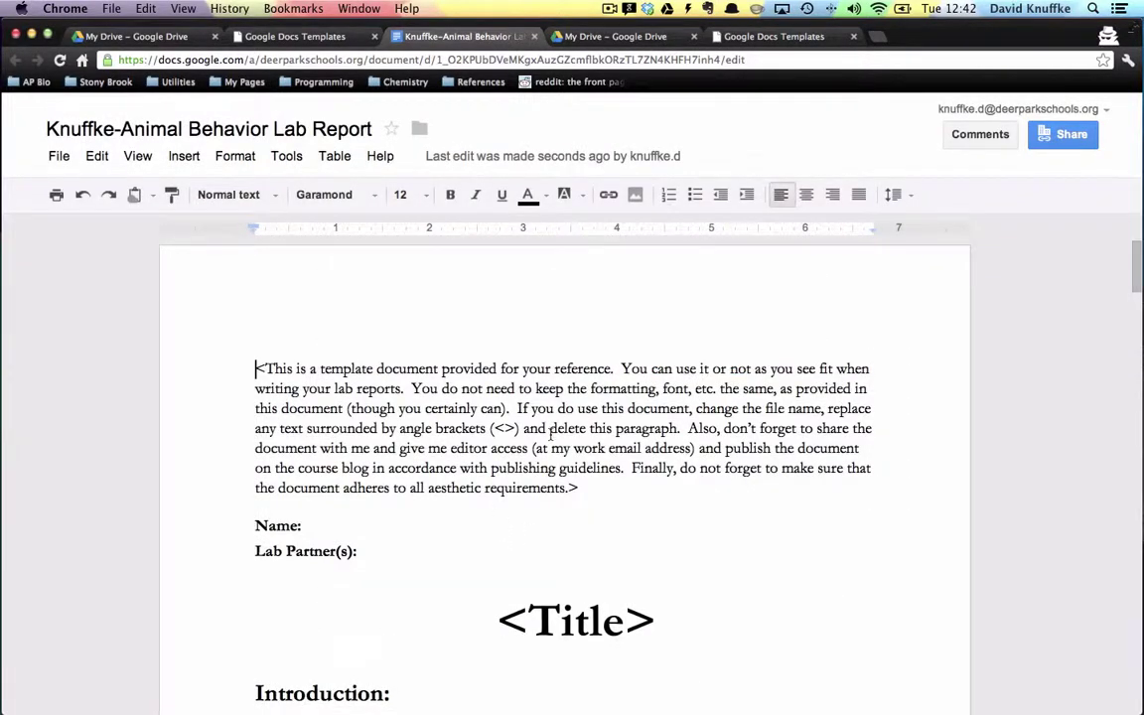
Look over the lab report's title placeholder, the Introduction sections, and the Methods sections including Materials, Procedure and the procedure diagram.
scroll(516, 476, down, 2)
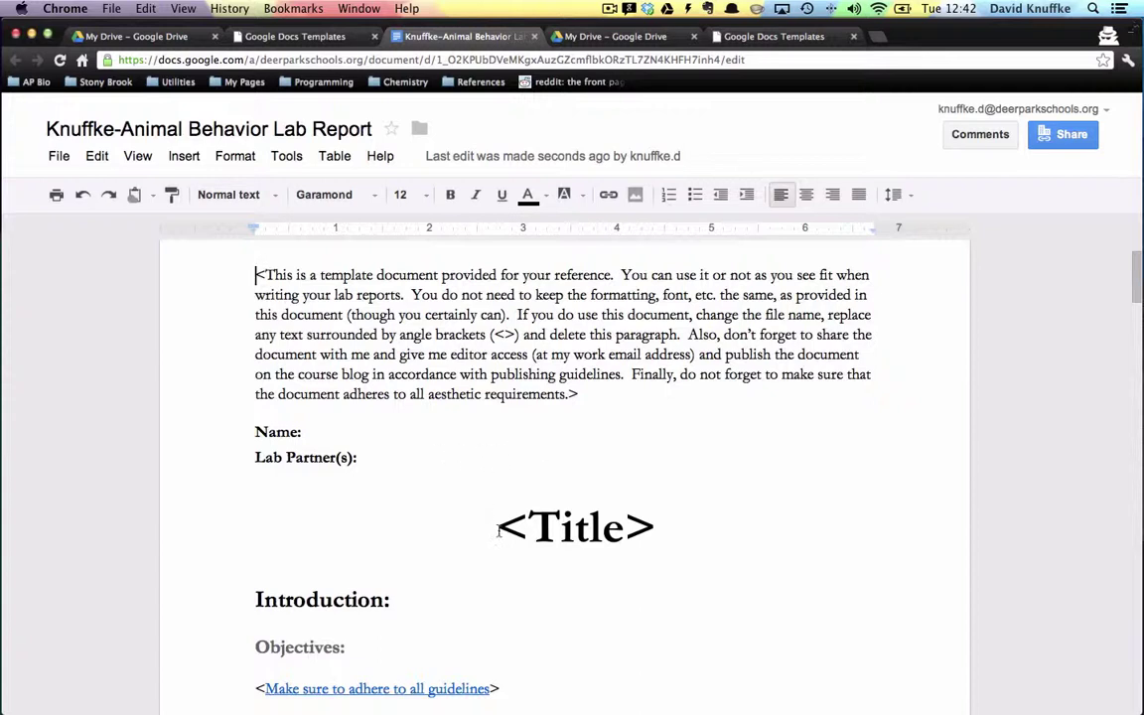
drag(500, 529, 663, 531)
click(500, 530)
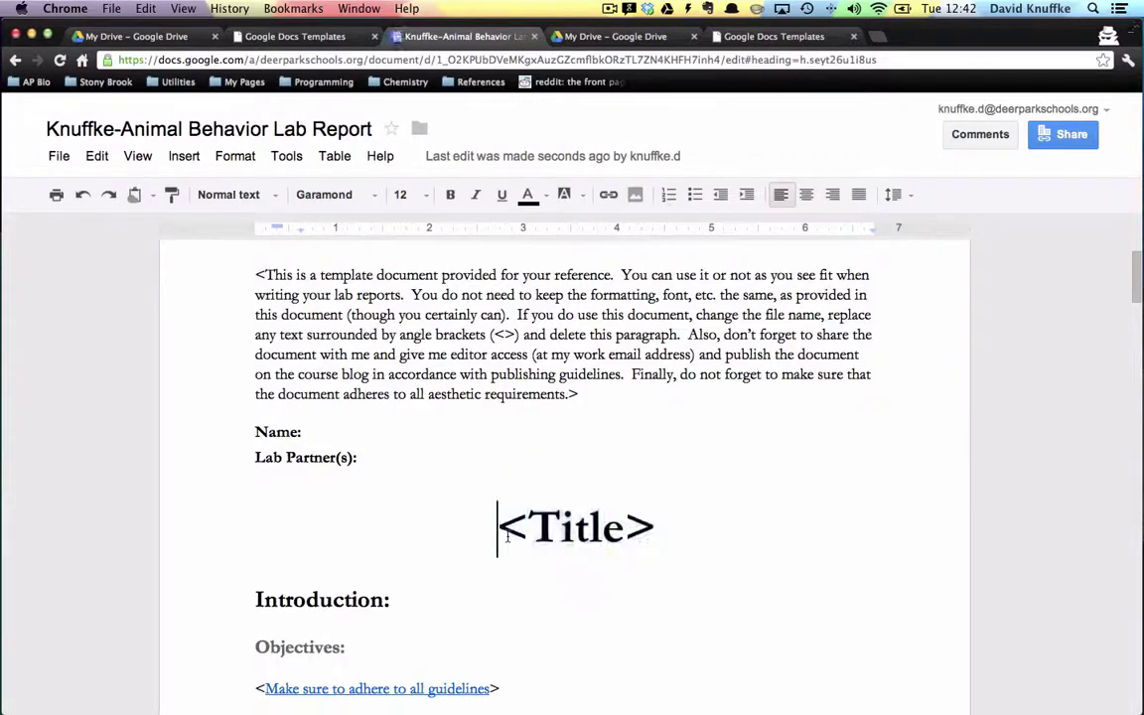
scroll(506, 536, down, 5)
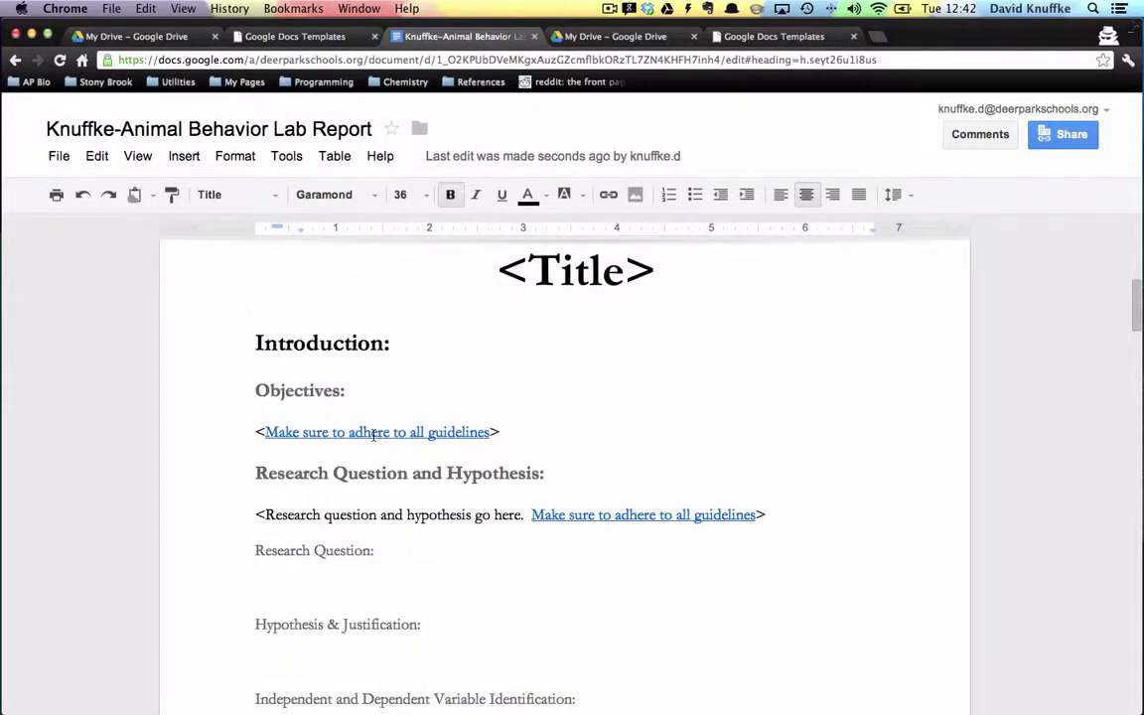
scroll(373, 435, down, 3)
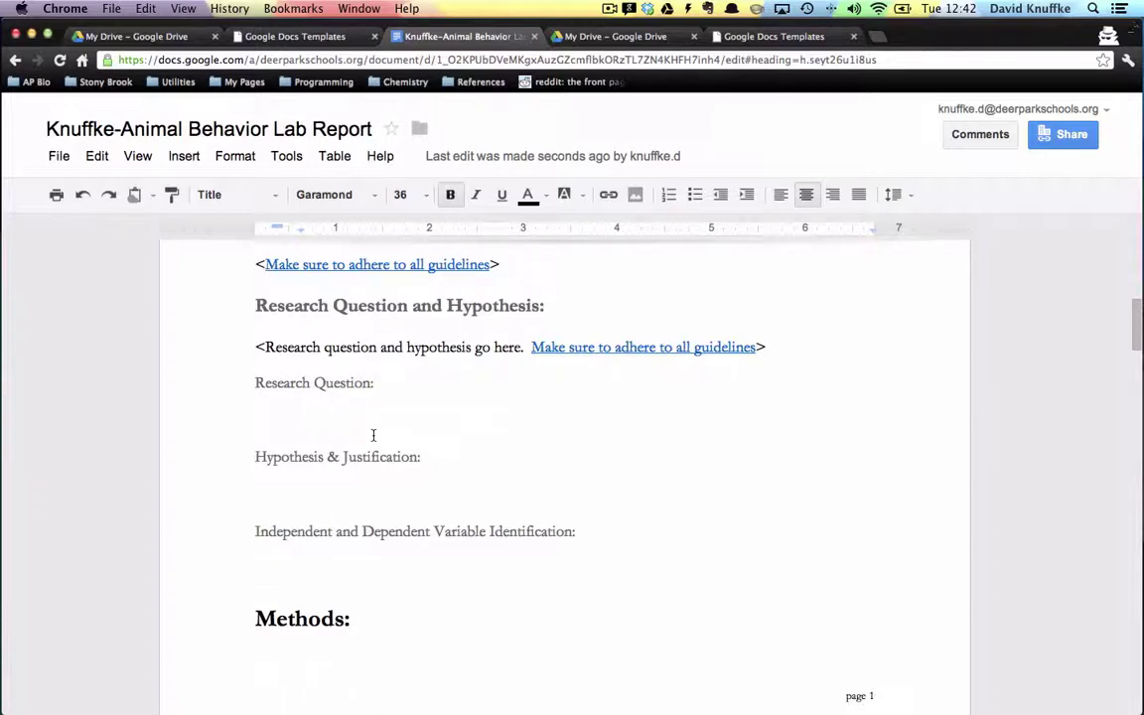
click(405, 392)
scroll(407, 394, down, 3)
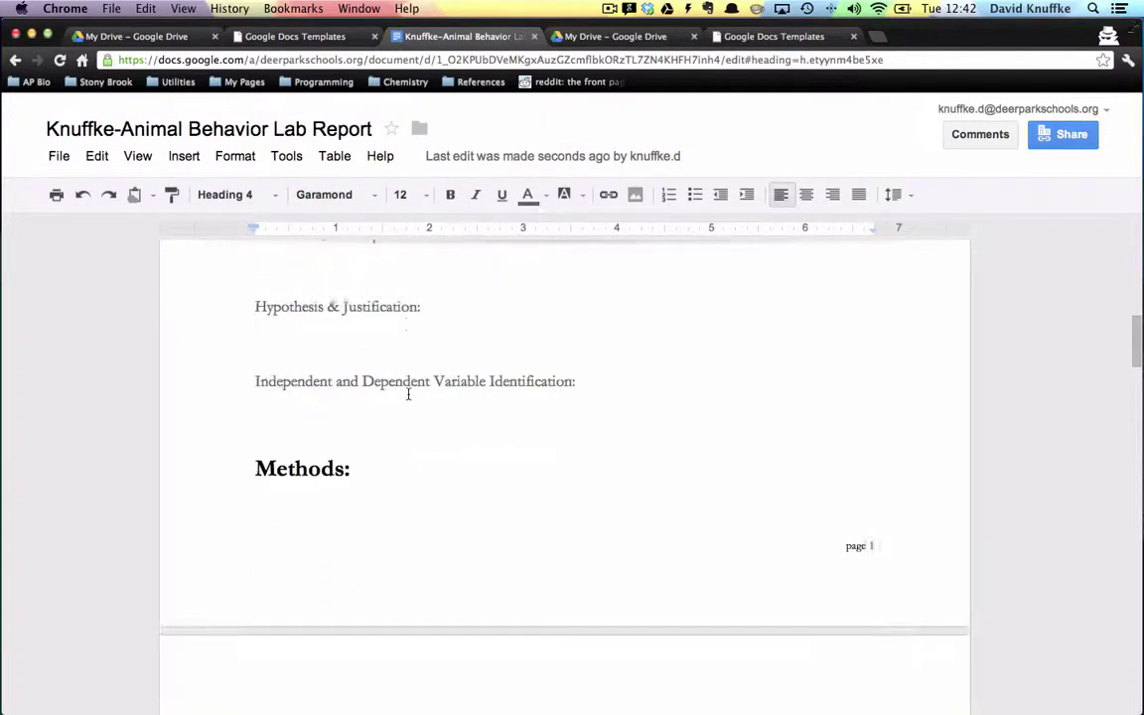
scroll(407, 394, down, 2)
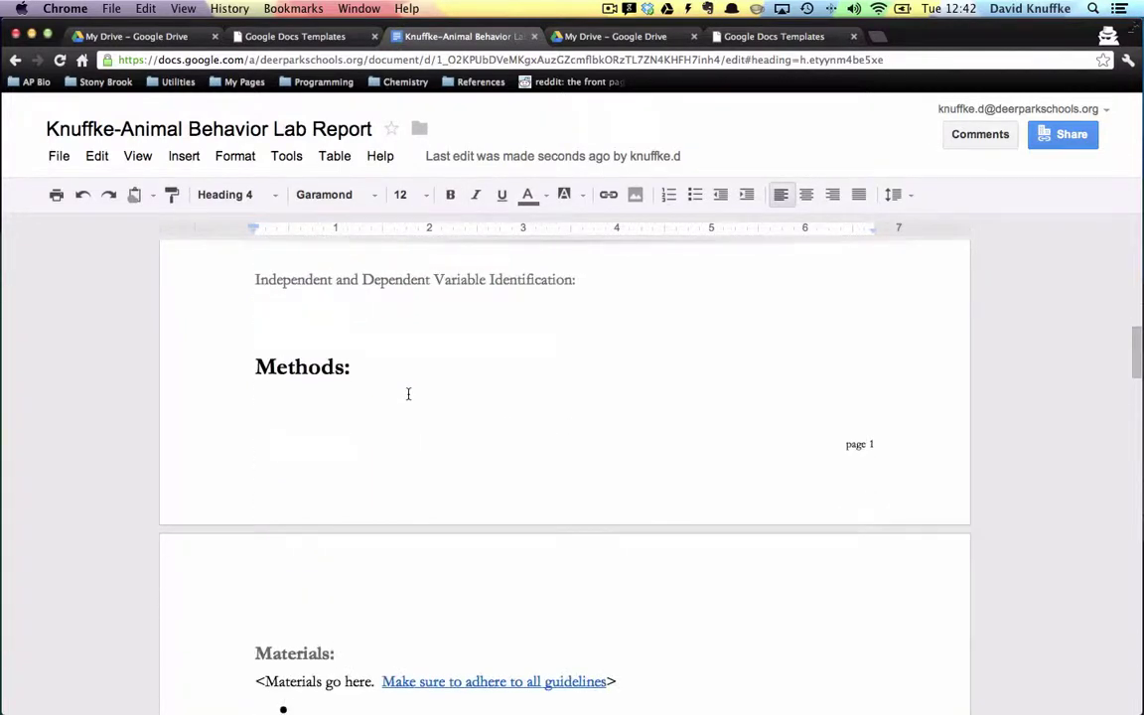
scroll(407, 394, down, 7)
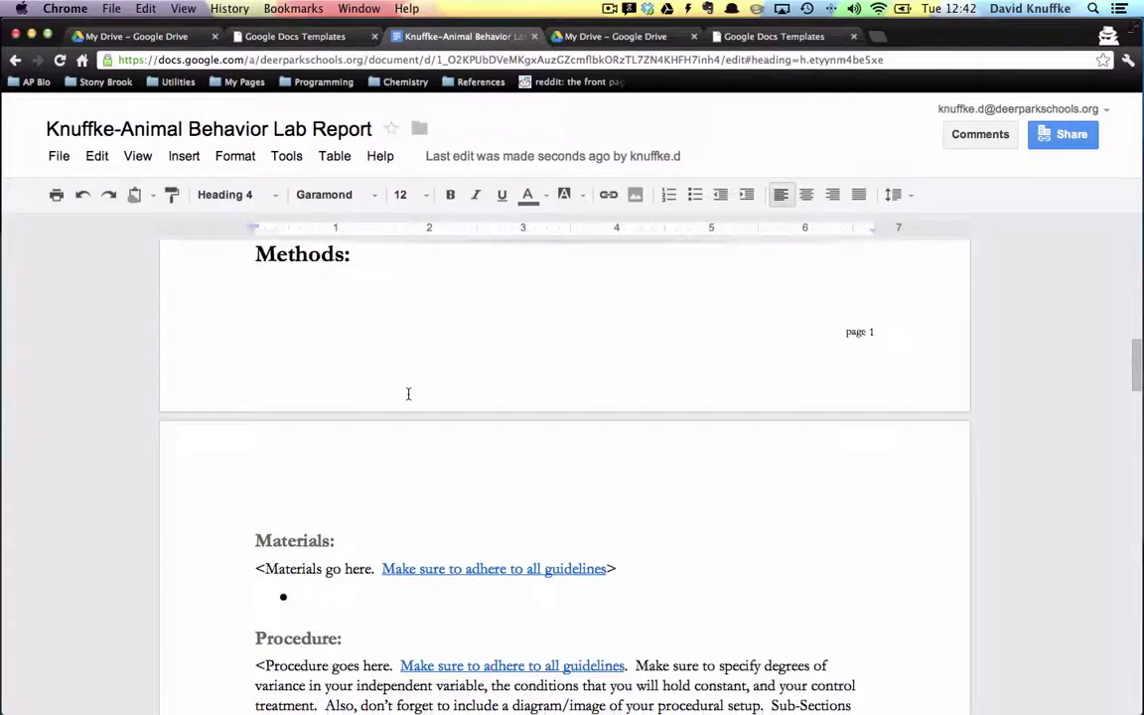
scroll(407, 394, down, 4)
scroll(407, 394, up, 3)
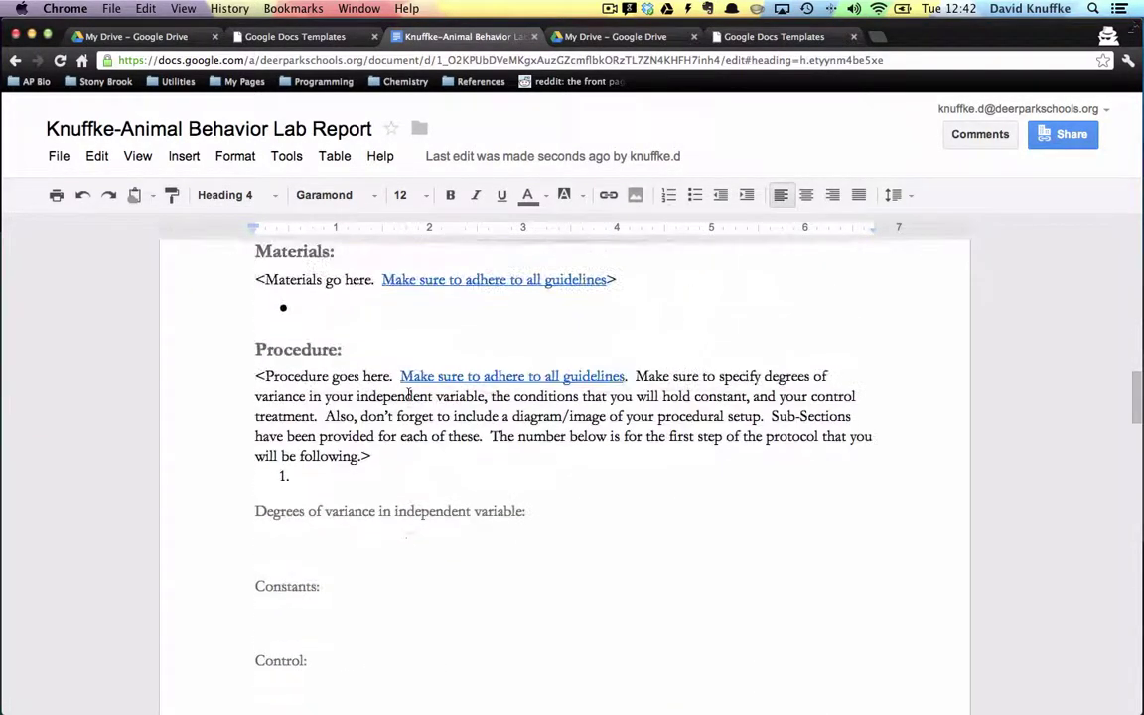
scroll(352, 460, down, 4)
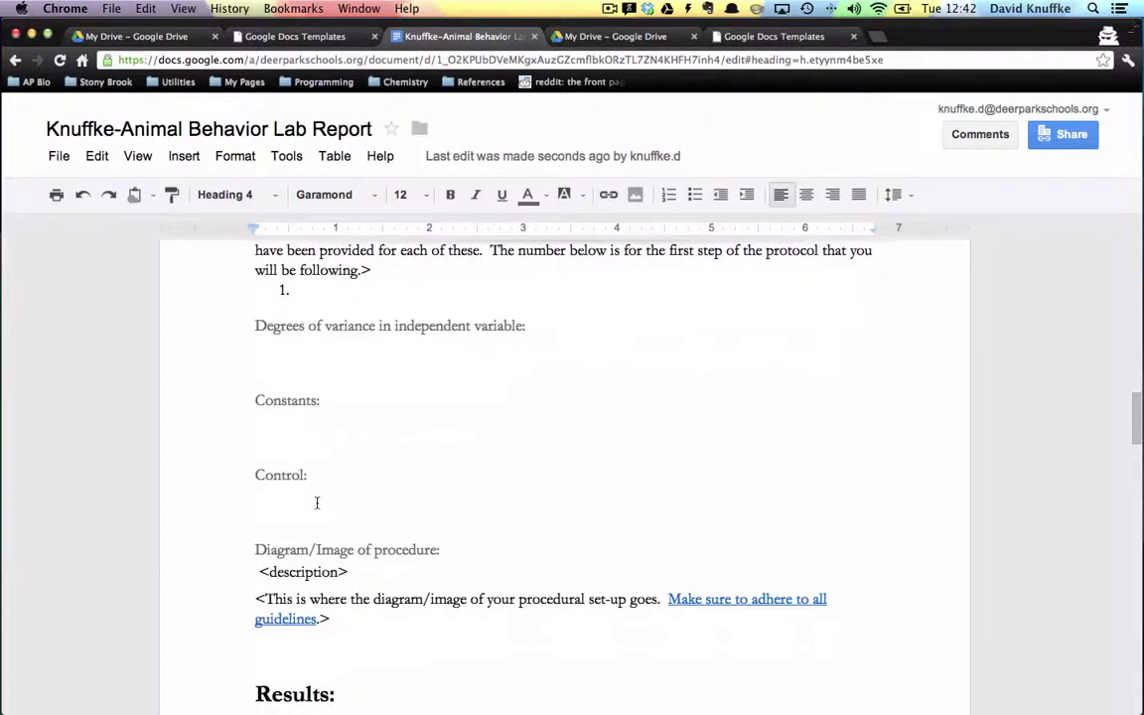
scroll(319, 502, down, 2)
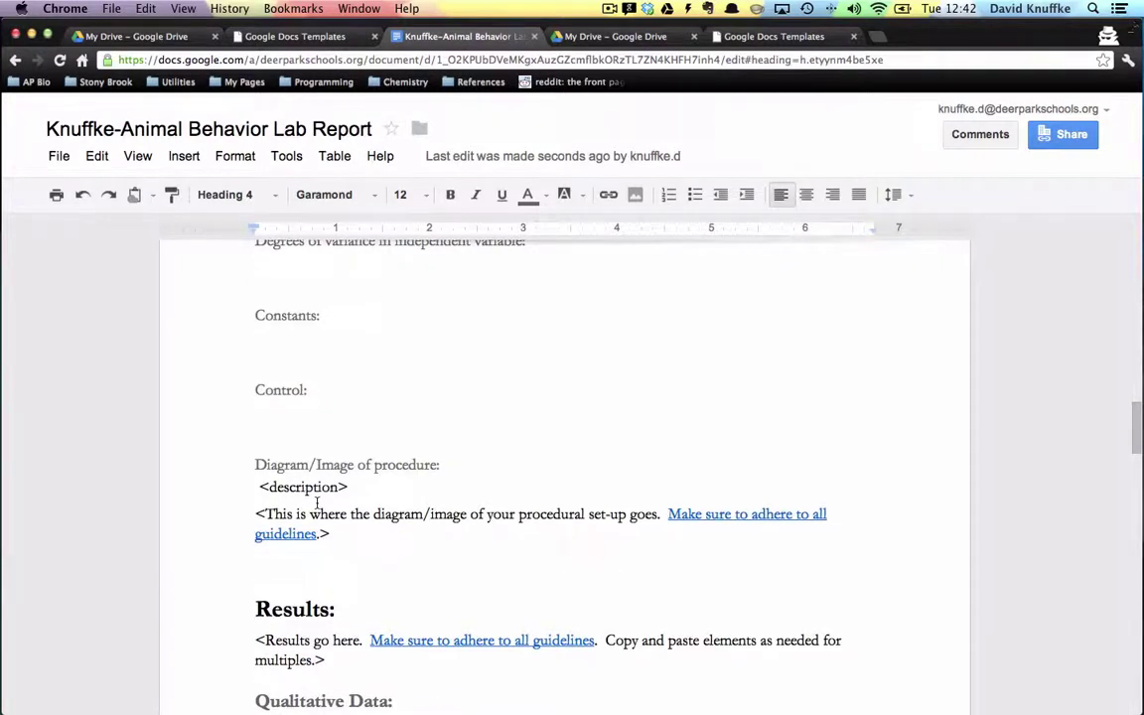
Look over the Results sections, the Figure and Table elements, the Discussion, the References and the Appendix.
scroll(401, 539, down, 5)
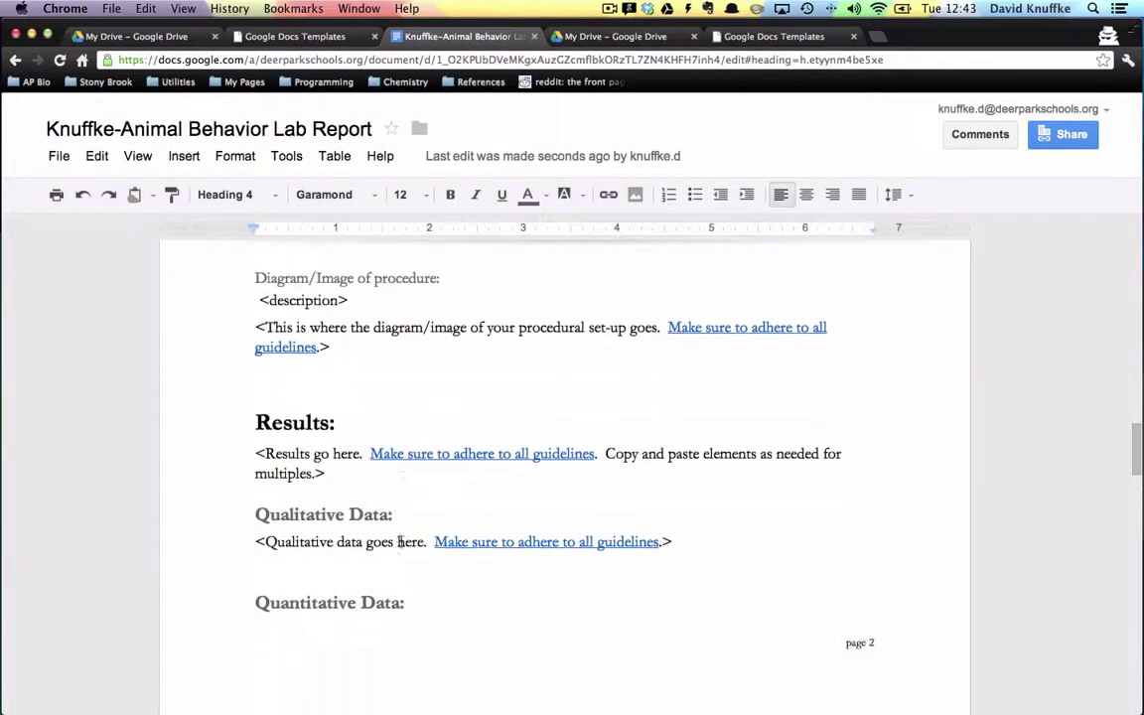
scroll(402, 541, down, 9)
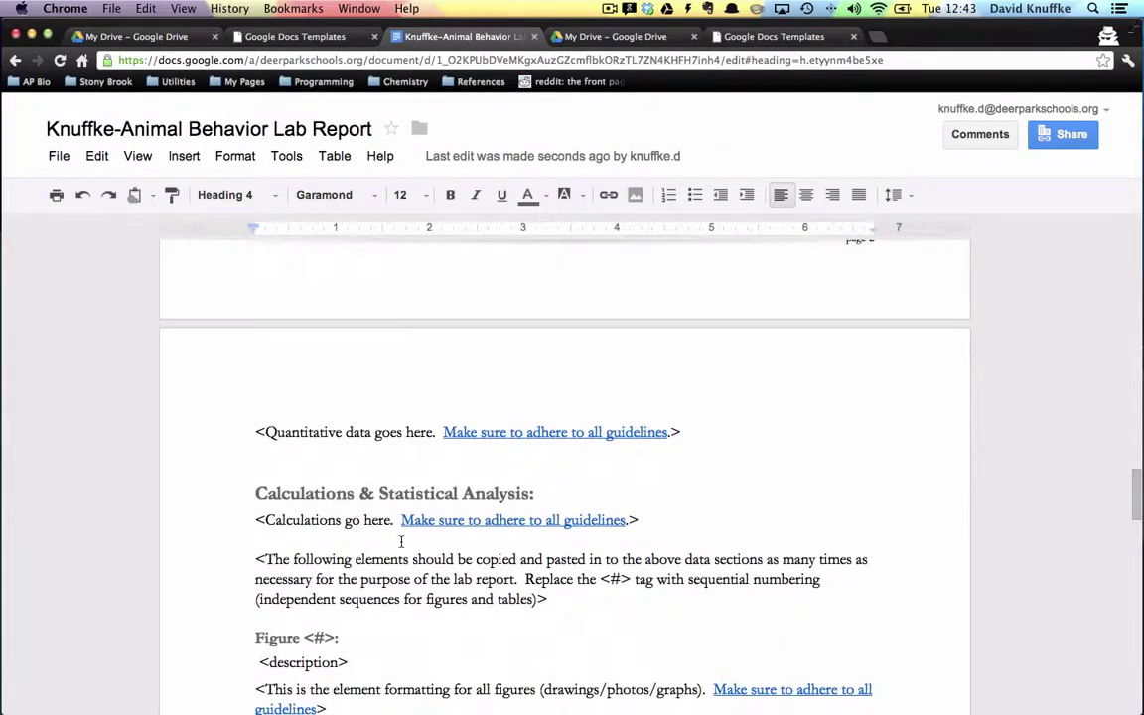
scroll(401, 541, down, 1)
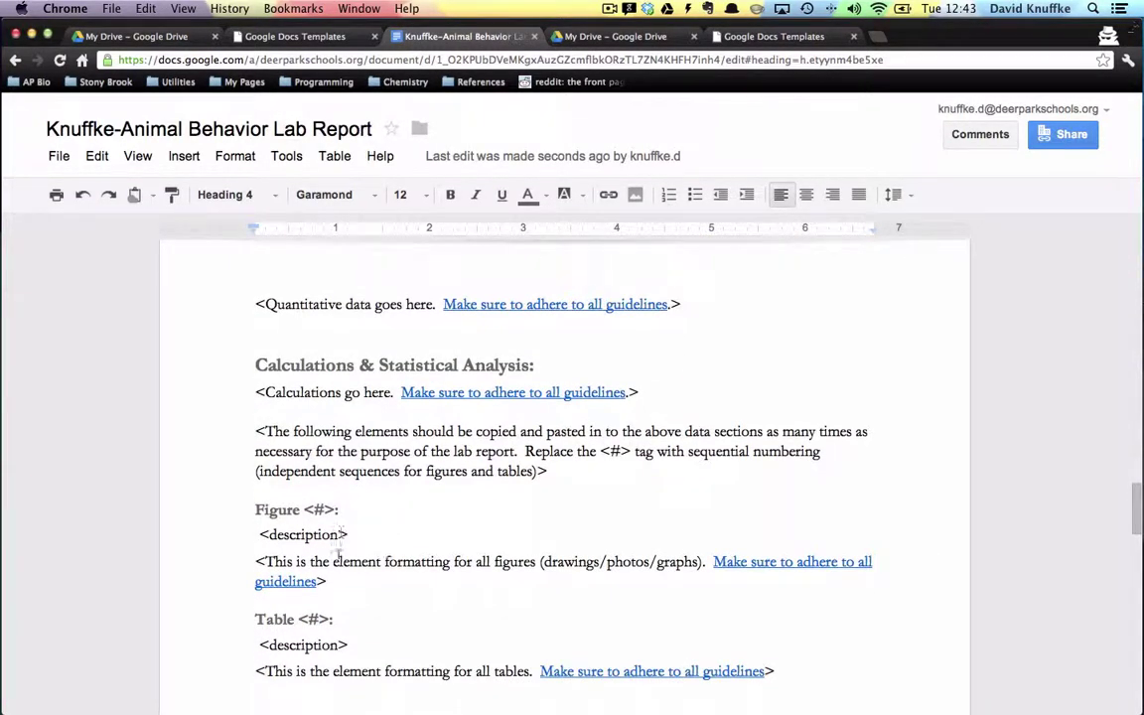
drag(338, 582, 227, 520)
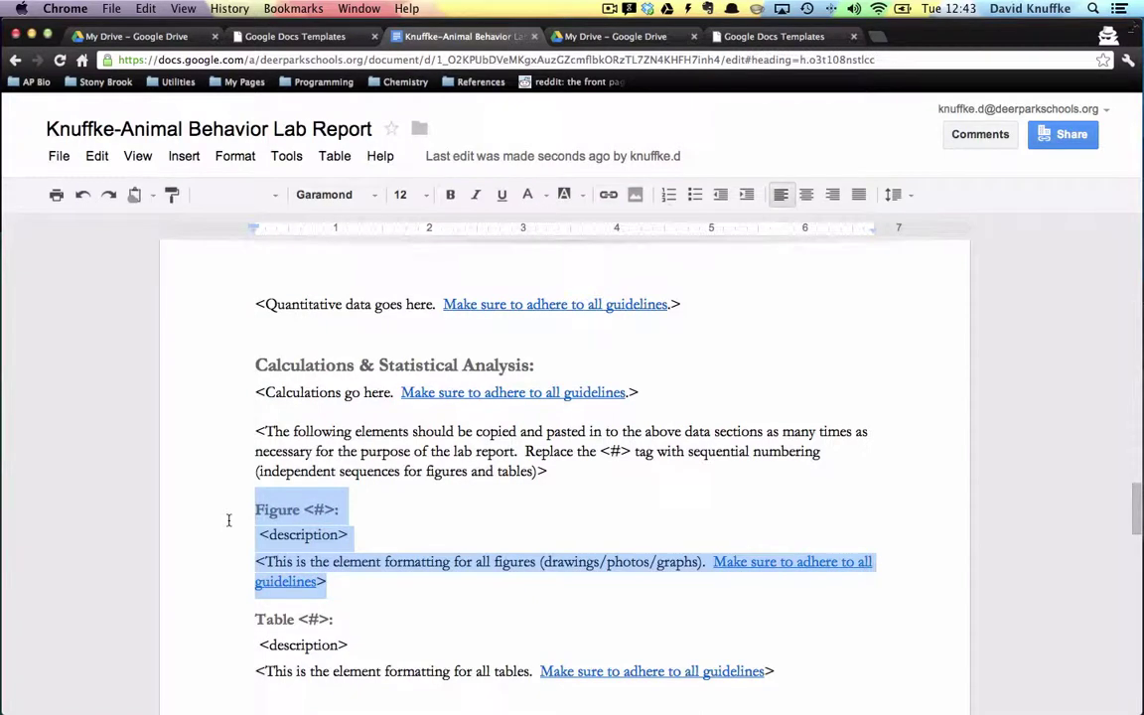
click(381, 487)
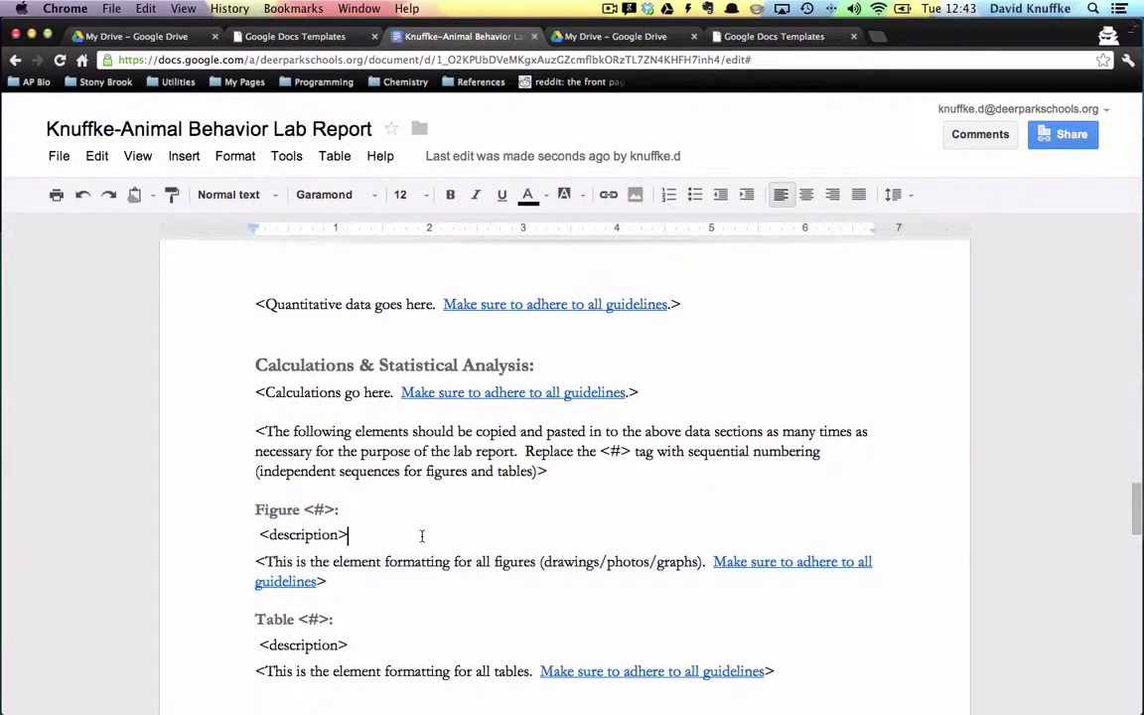
scroll(387, 551, down, 4)
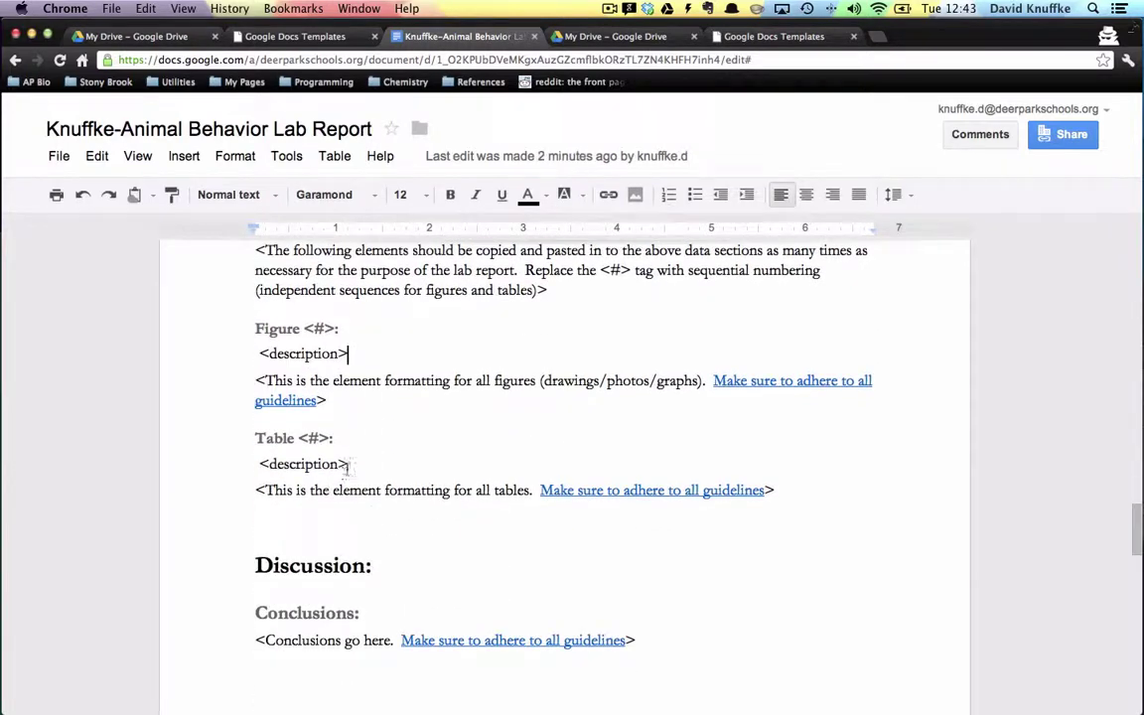
scroll(357, 501, down, 6)
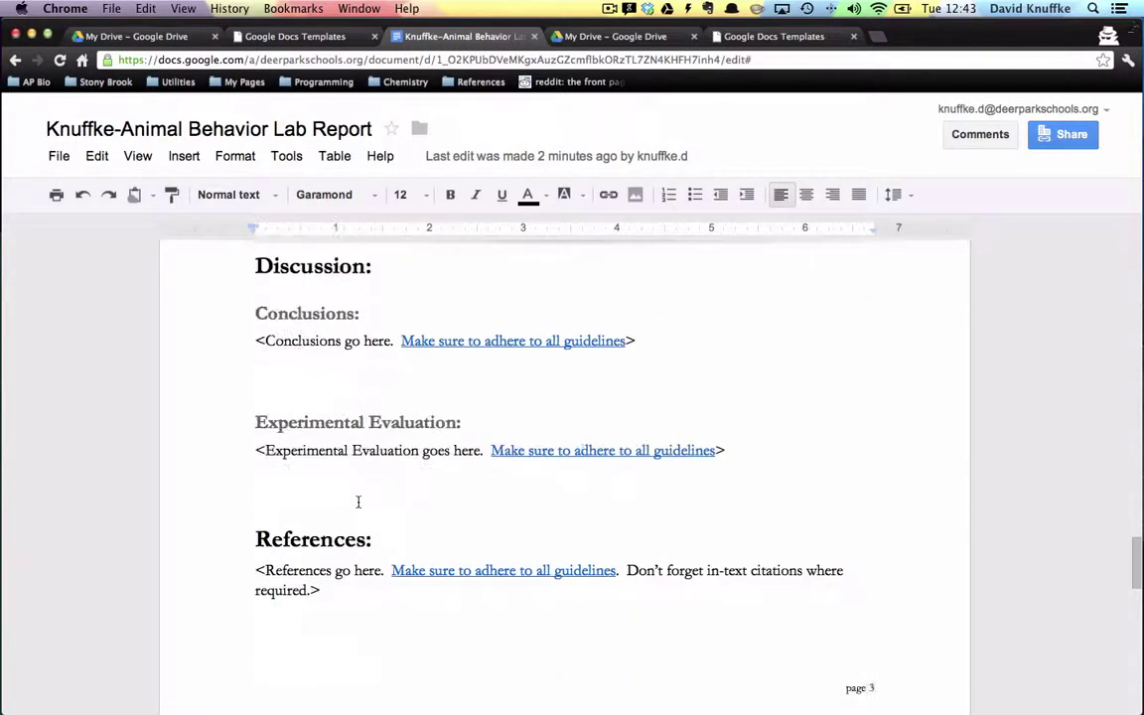
scroll(358, 501, down, 6)
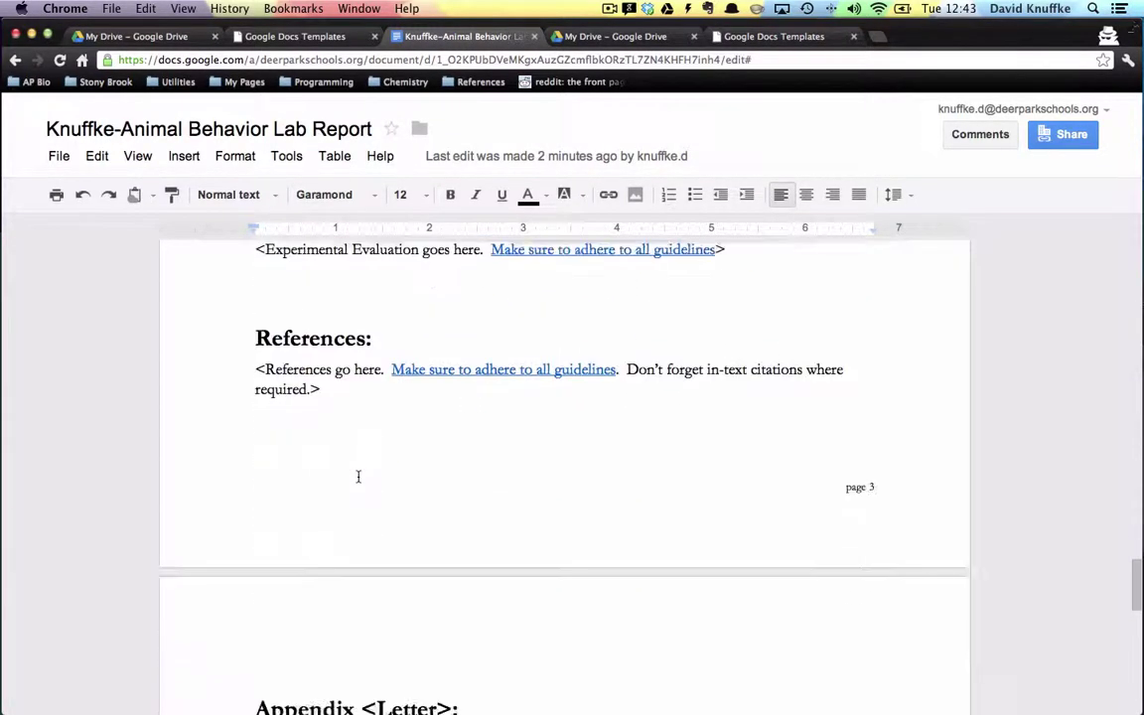
scroll(359, 477, down, 4)
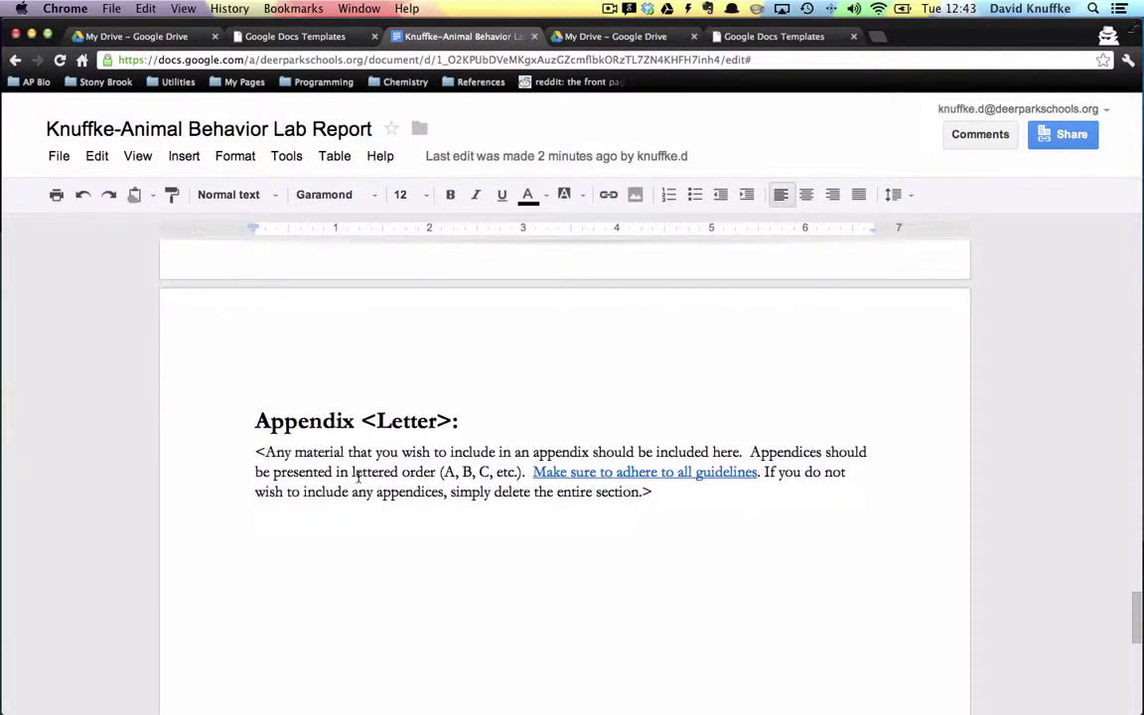
scroll(358, 475, up, 20)
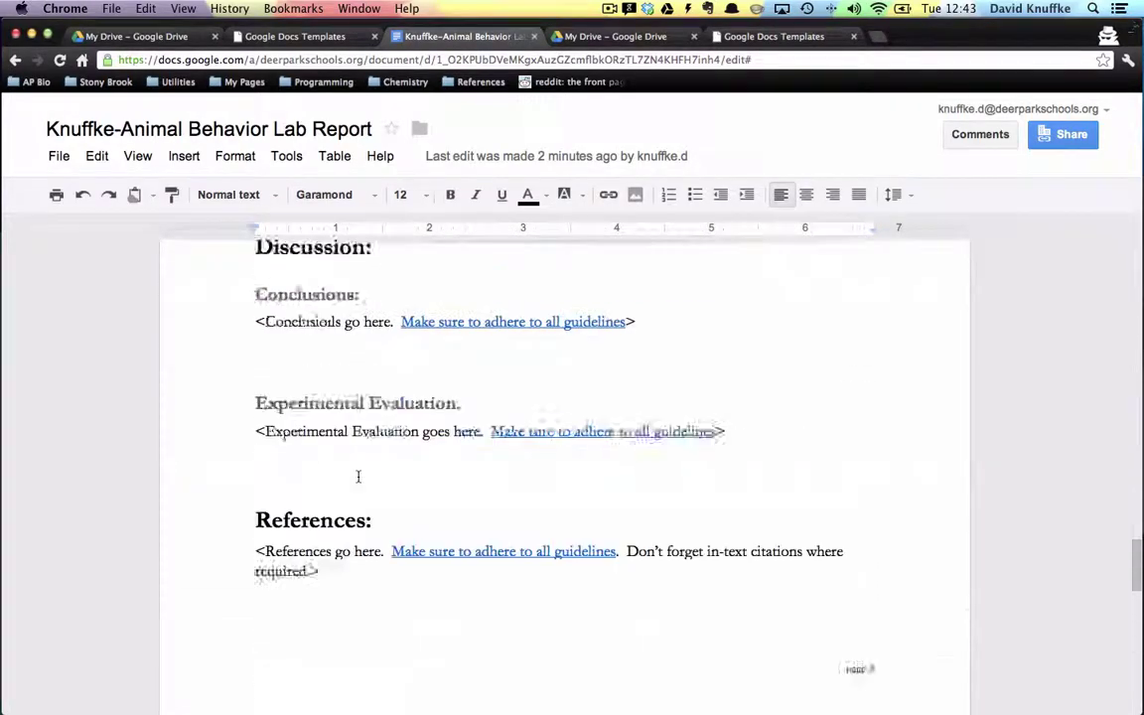